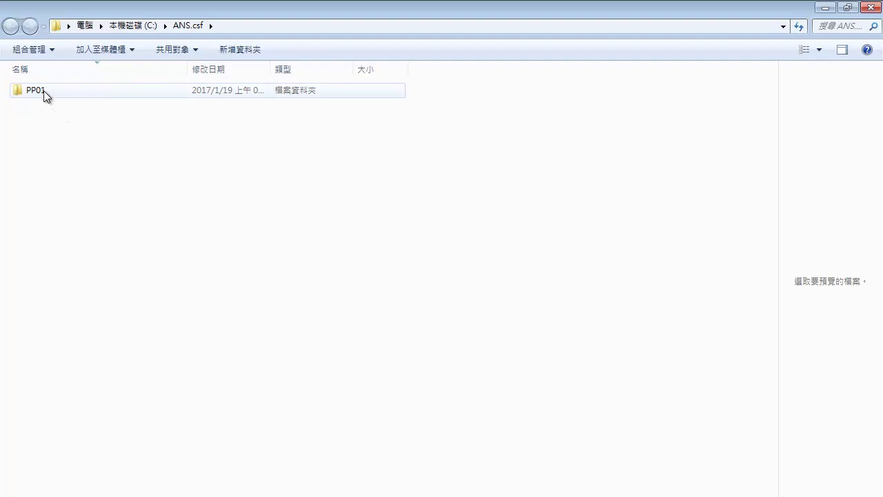
- Open PPD01-1.pptx from the PP01 folder in PowerPoint
double_click(44, 91)
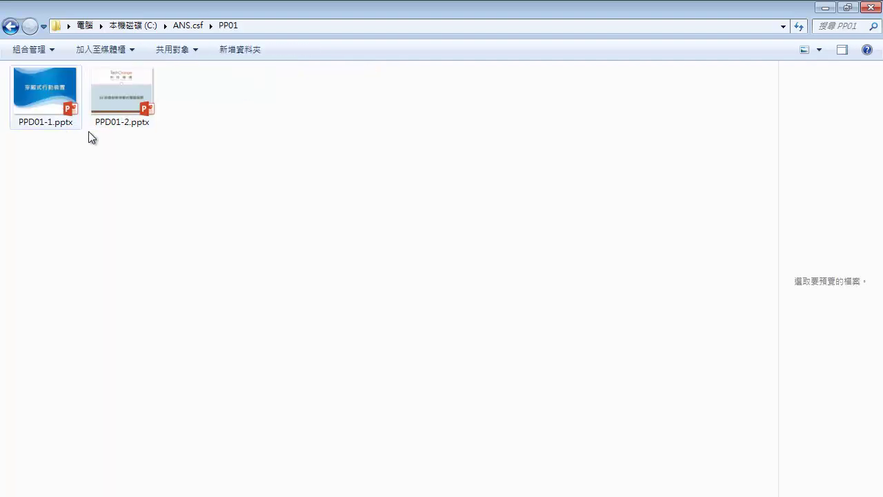
mouse_move(129, 128)
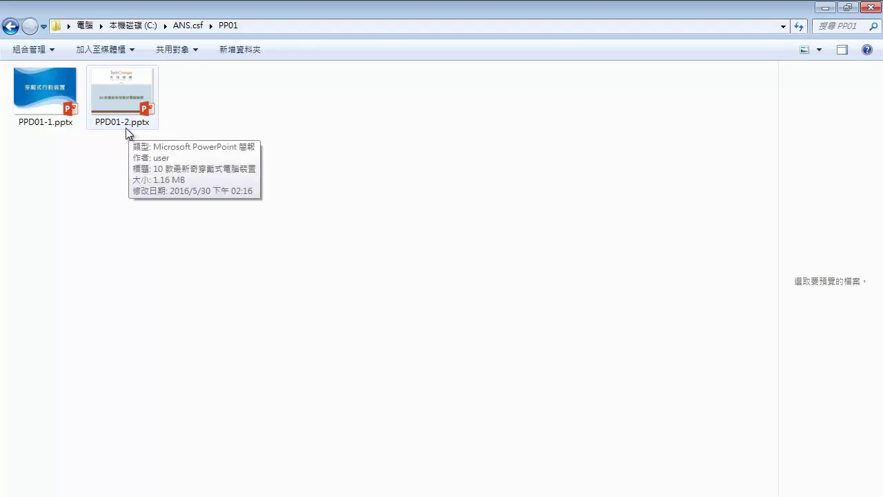
mouse_move(51, 99)
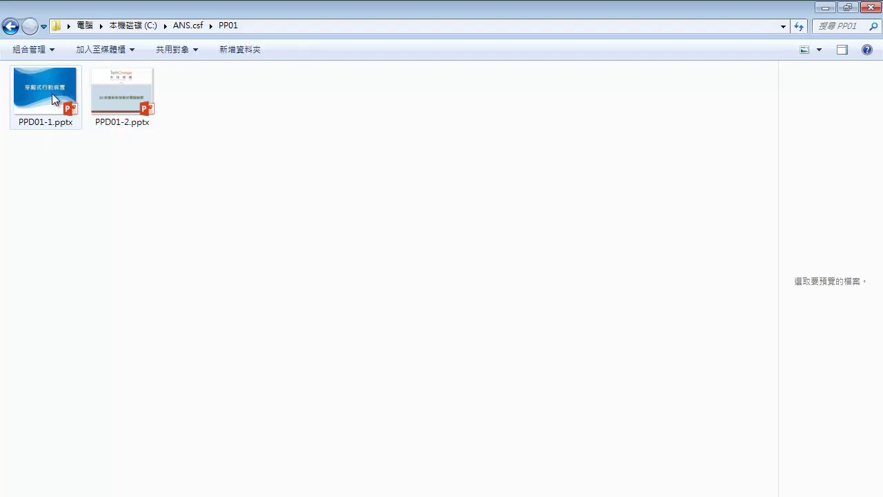
double_click(52, 97)
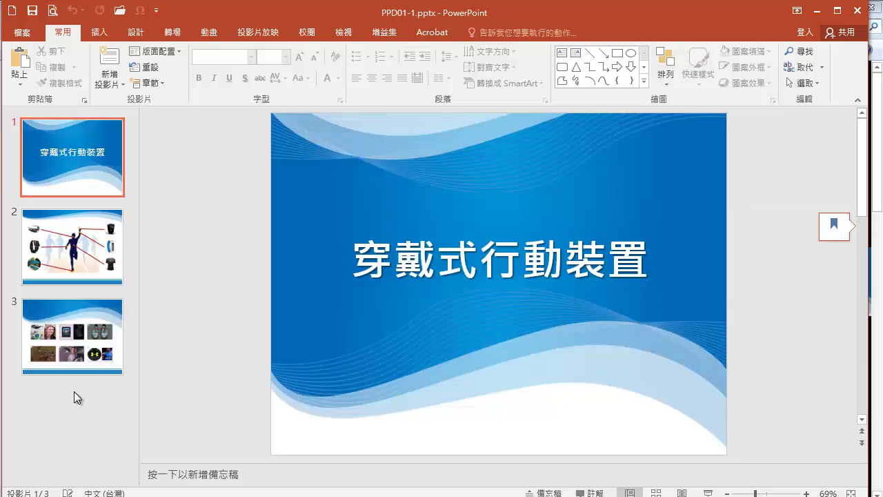
- With slide 3 selected, load C:\ANS.csf\PP01\PPD01-2.pptx into the Reuse Slides pane
click(73, 385)
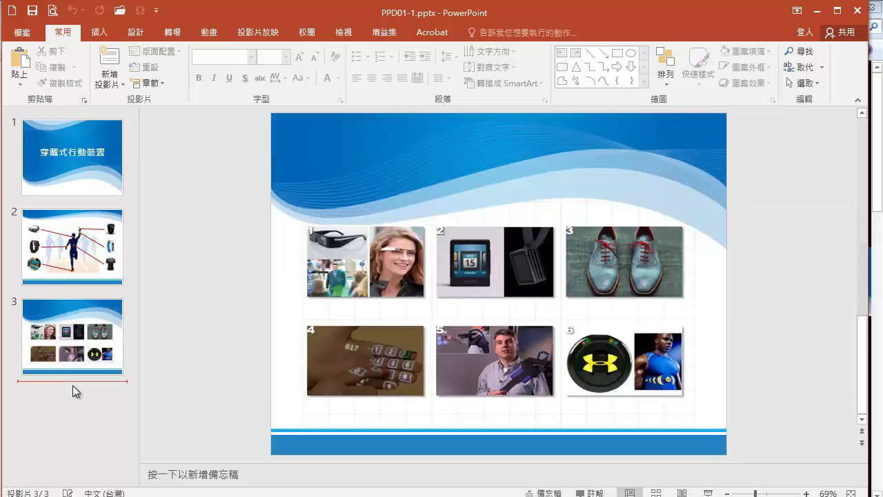
click(122, 85)
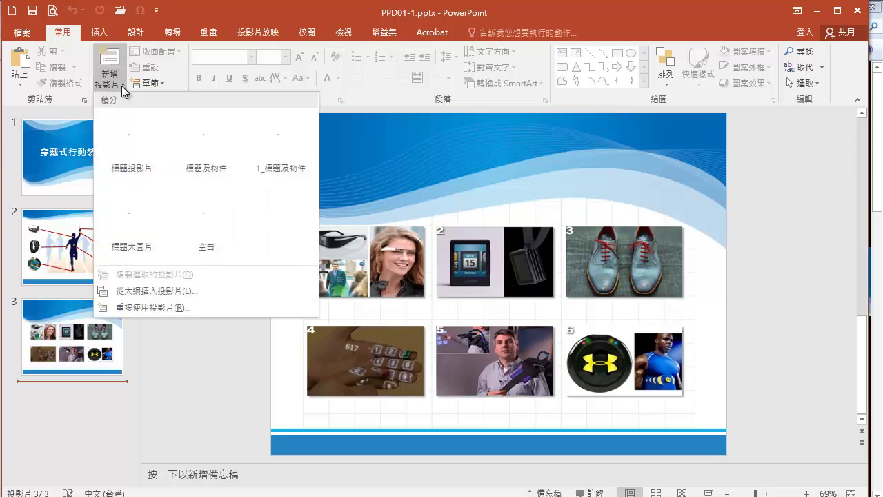
click(196, 308)
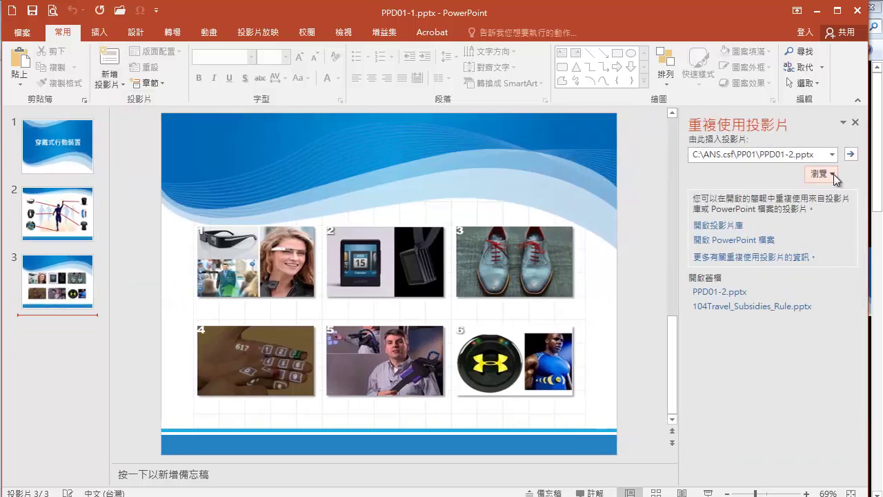
click(834, 176)
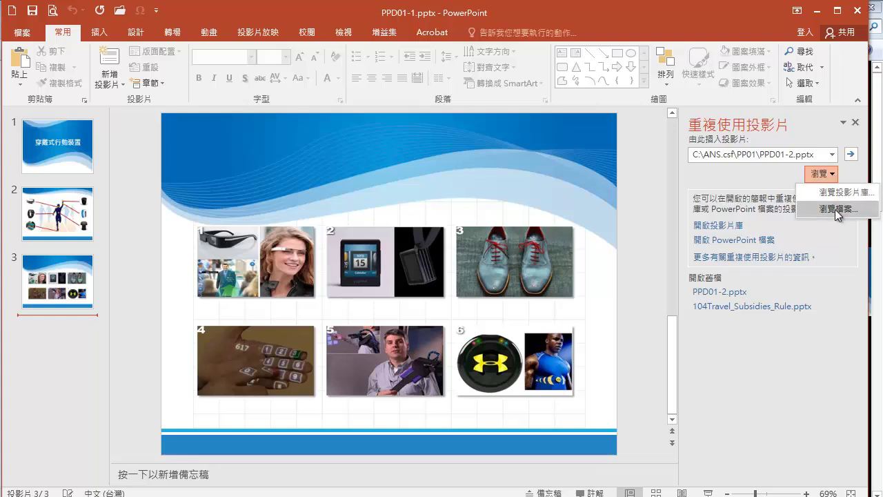
click(835, 210)
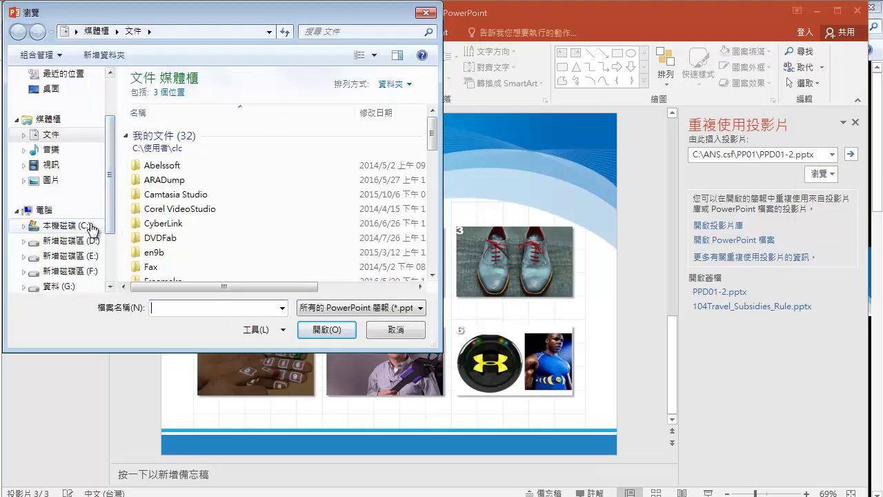
click(89, 225)
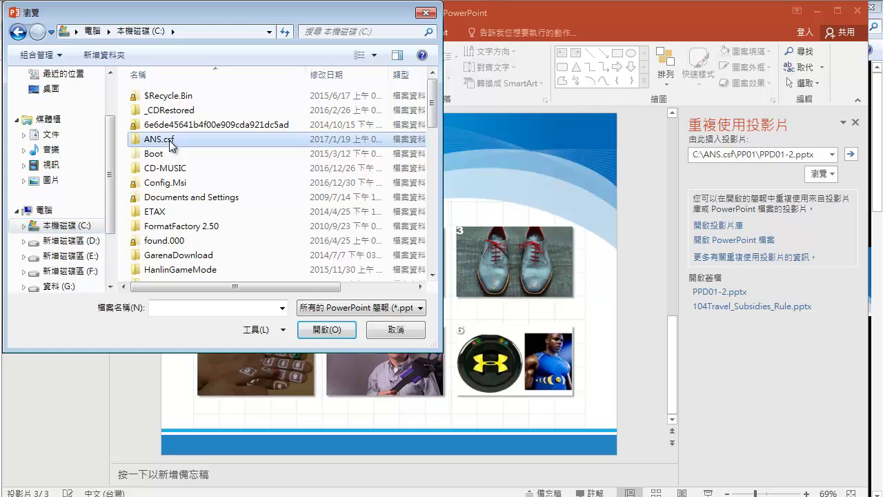
double_click(170, 144)
double_click(170, 96)
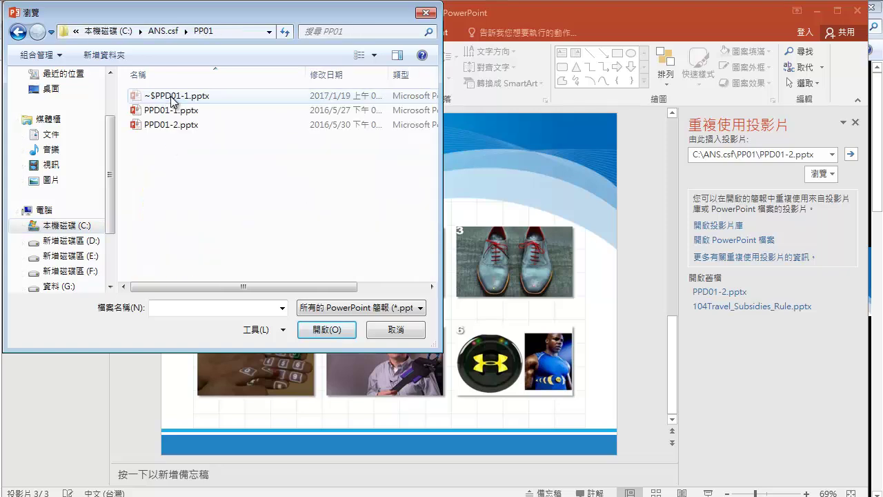
click(195, 127)
click(334, 330)
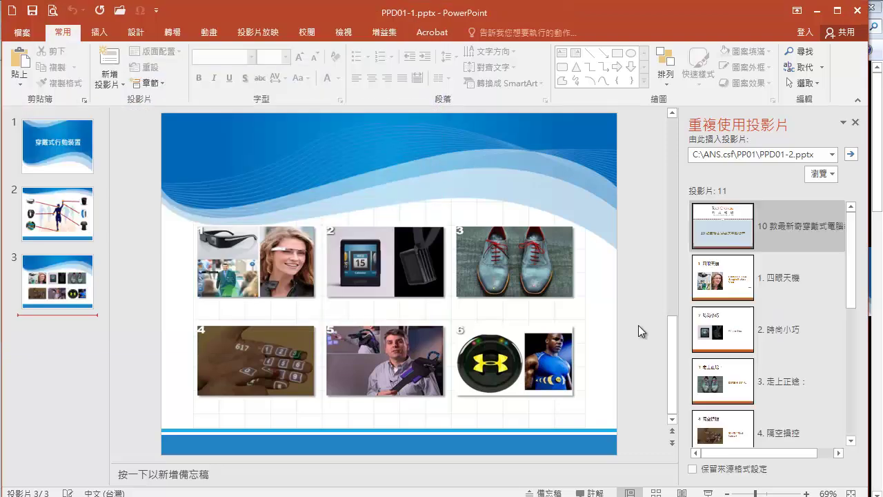
- Insert reused slides 1. 四眼天機 through 6. 運動良伴 as slides 4–9, then select slides 4–9
click(740, 282)
click(739, 329)
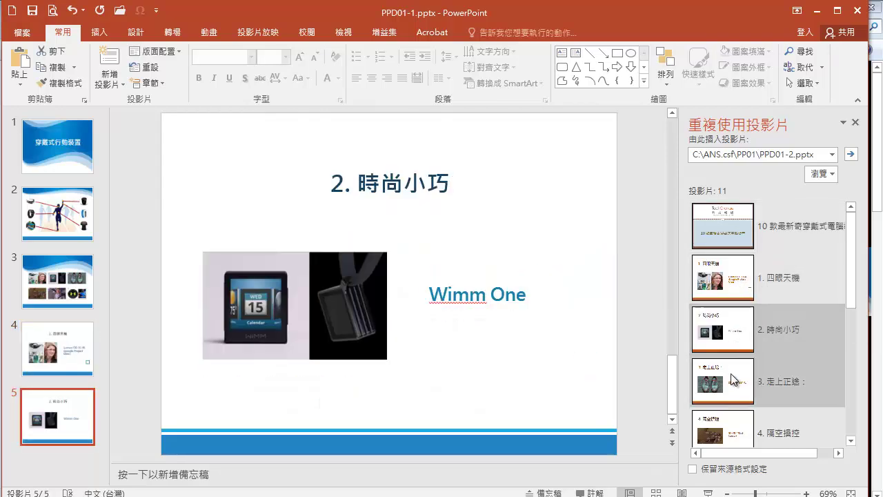
click(733, 379)
click(733, 427)
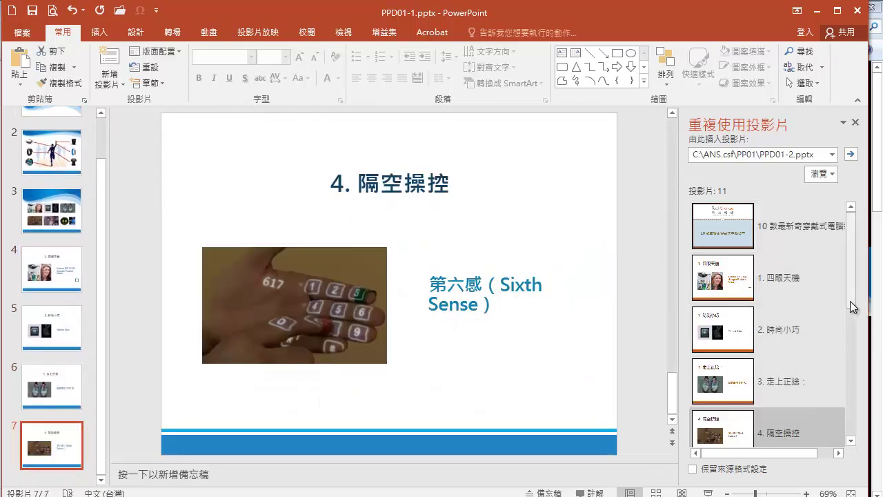
drag(849, 300, 846, 362)
click(735, 331)
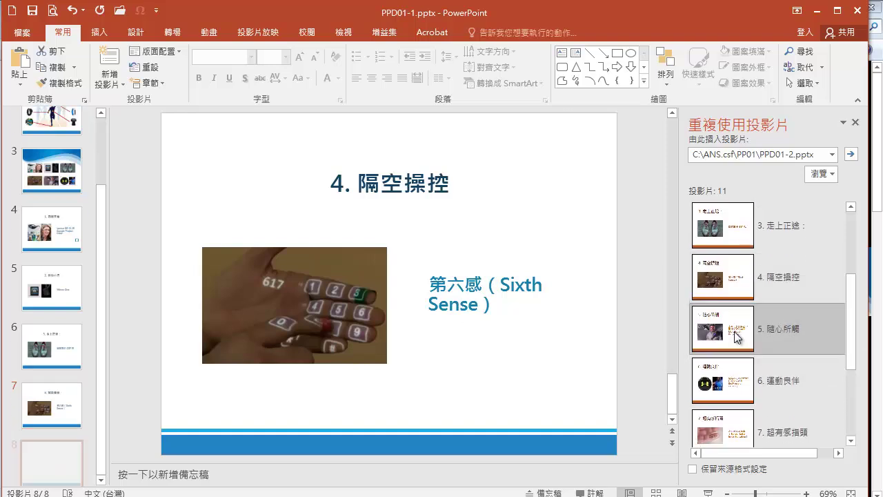
click(739, 381)
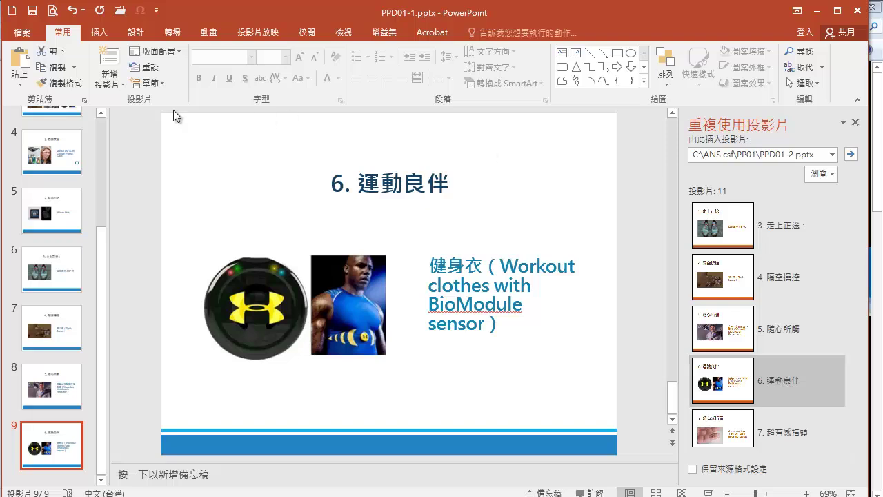
click(52, 154)
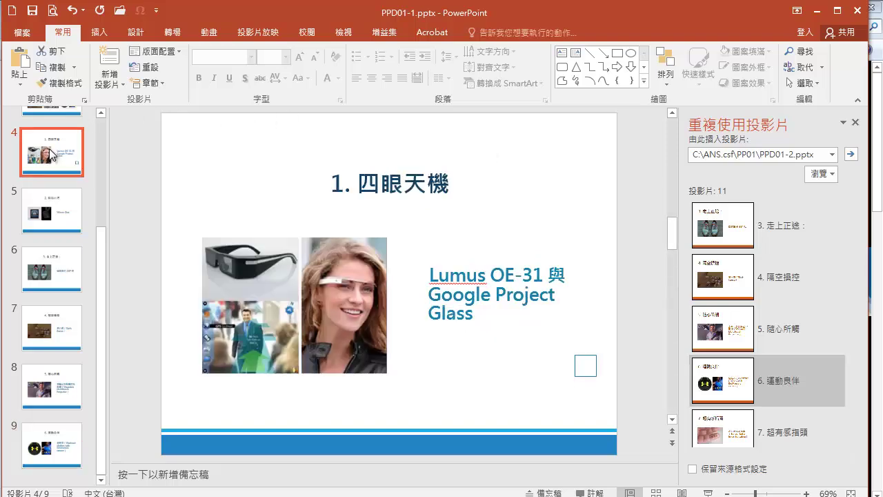
shift+click(53, 445)
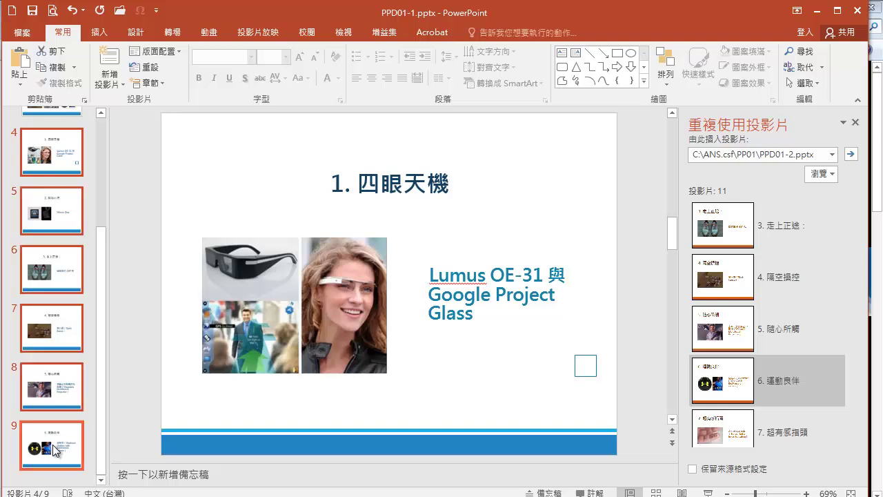
- Apply the 標題大圖片 layout to slides 4–9 and close the Reuse Slides pane
click(180, 51)
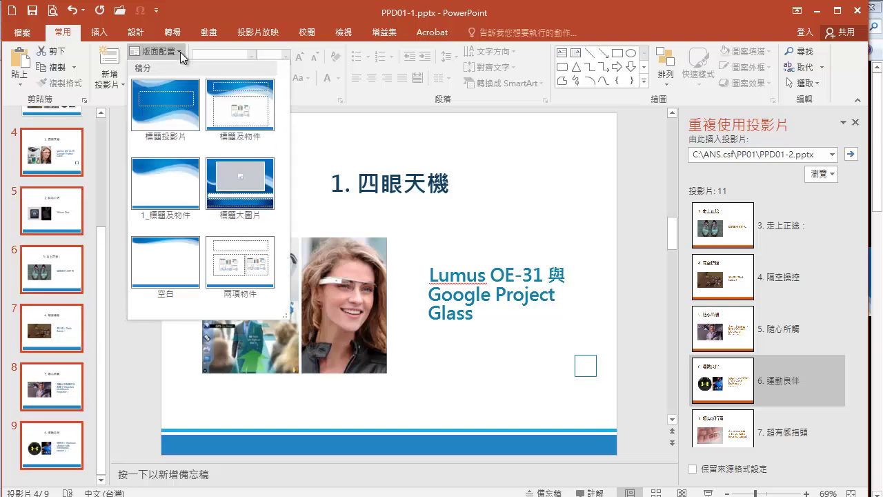
click(258, 187)
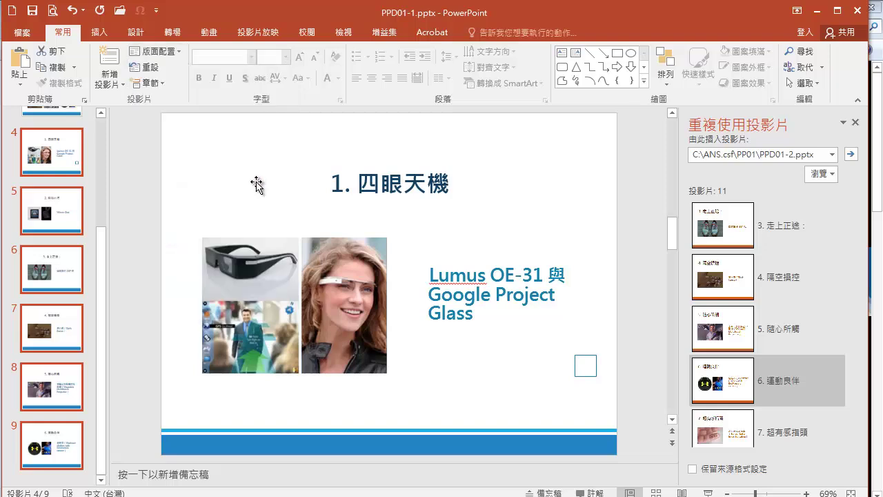
click(855, 123)
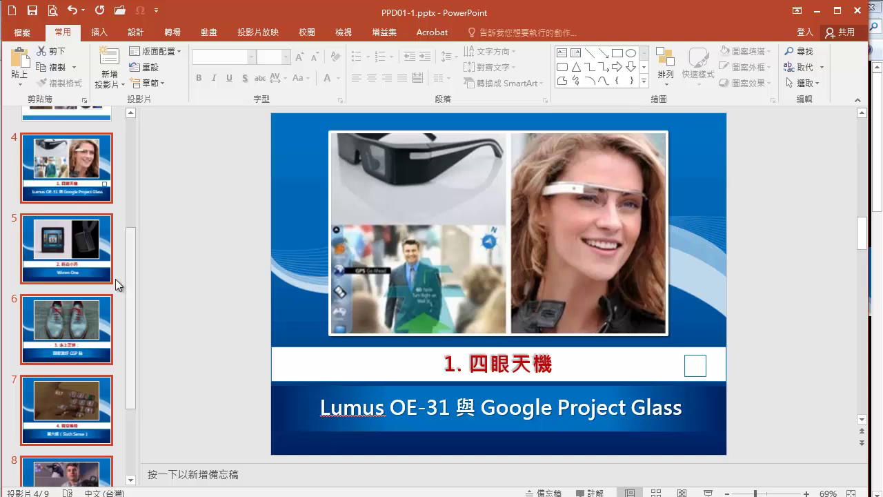
drag(129, 274, 127, 176)
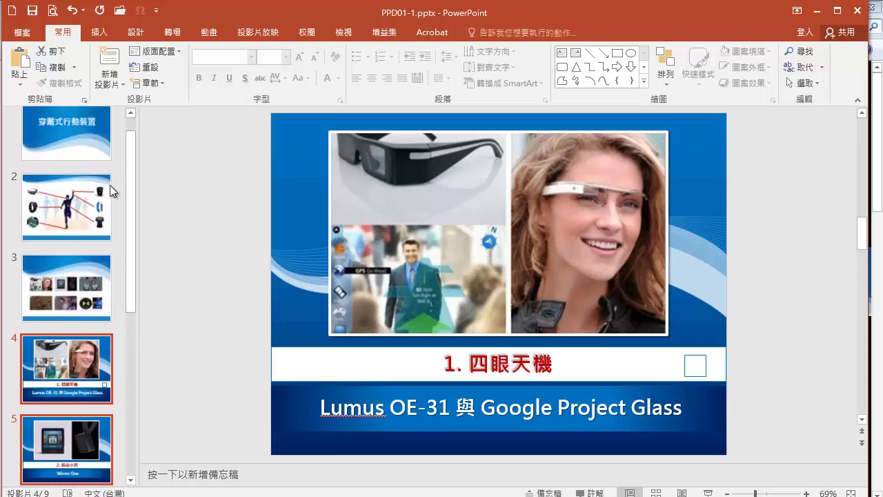
- On slide 2, select the red lines from the glasses, watch, shoe, ring, wristband and shirt
click(71, 211)
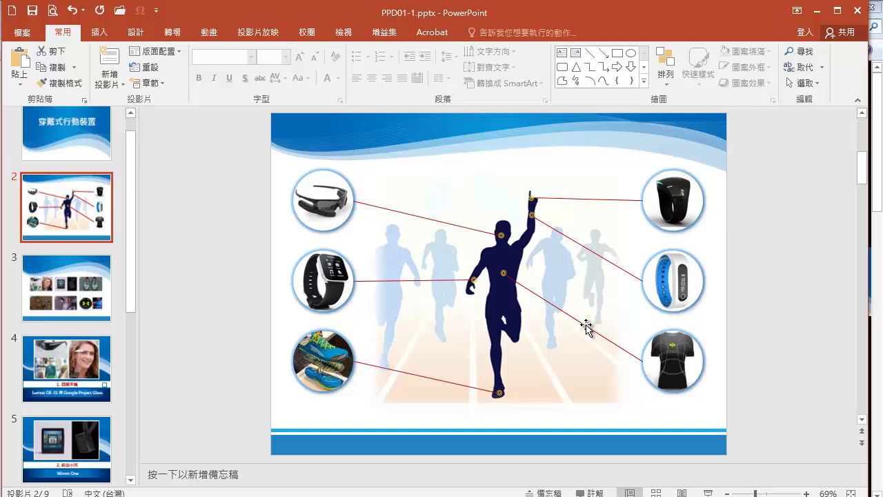
click(404, 215)
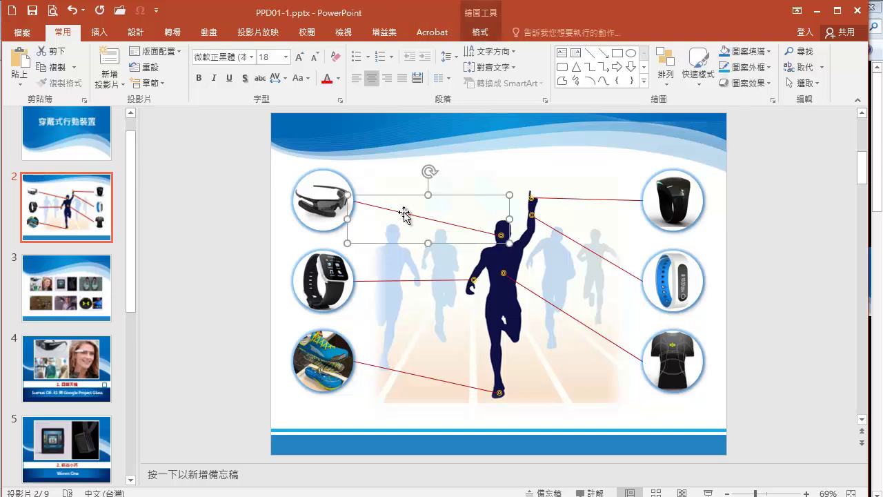
drag(404, 214, 405, 219)
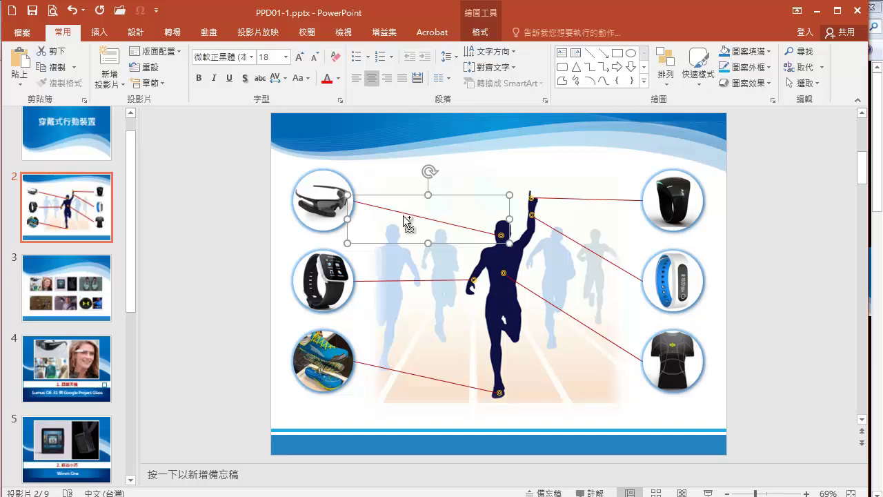
ctrl+click(410, 281)
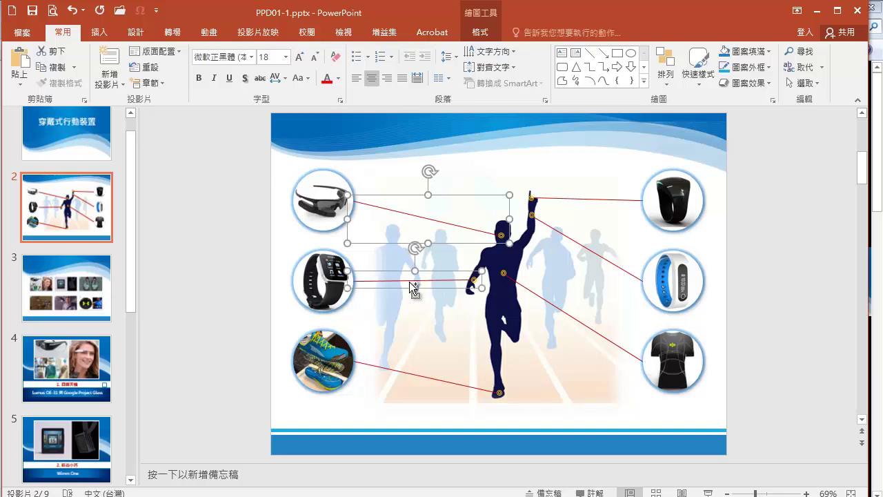
ctrl+click(416, 377)
ctrl+click(592, 199)
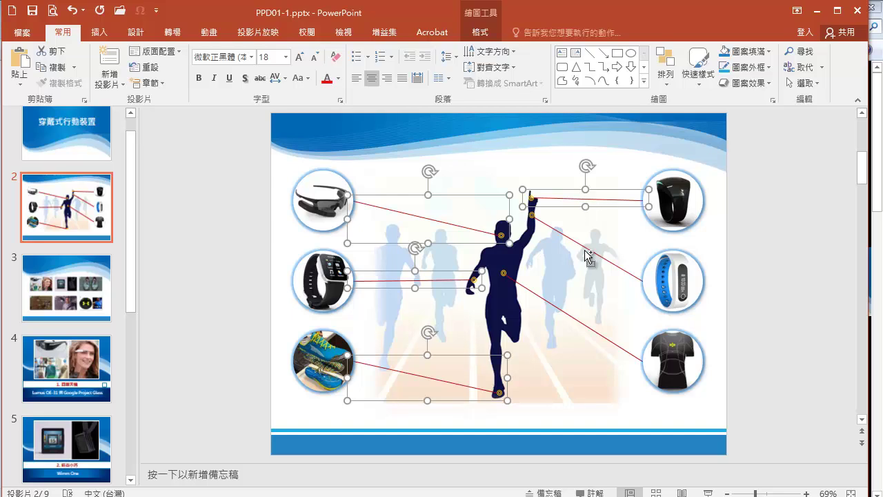
ctrl+click(591, 249)
ctrl+click(576, 324)
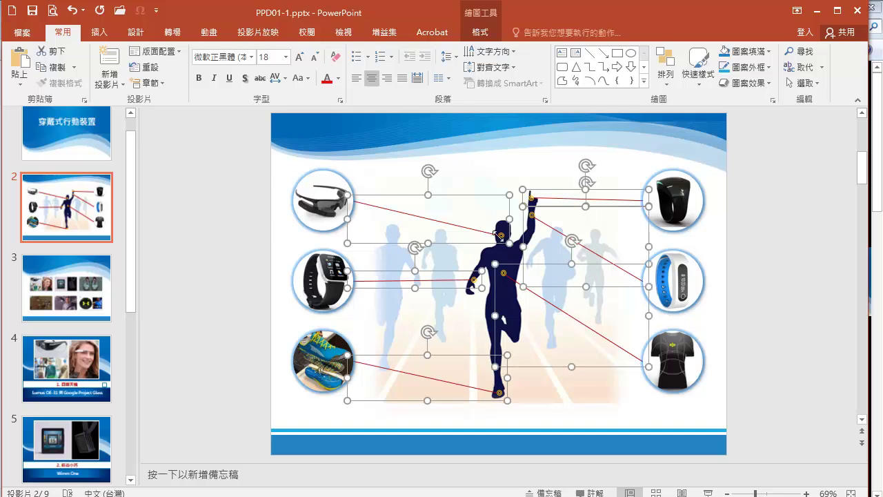
- Give the six red lines a 消失 (Disappear) exit starting 與前動畫同時 (With Previous)
click(209, 32)
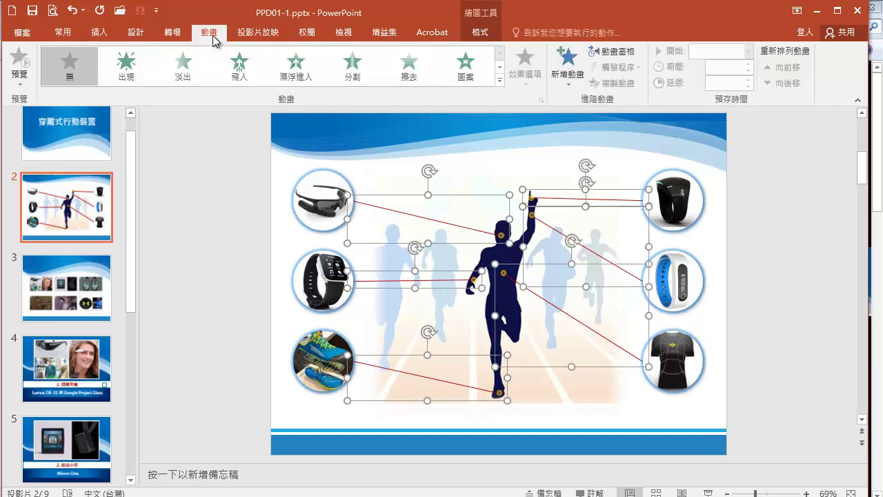
click(569, 83)
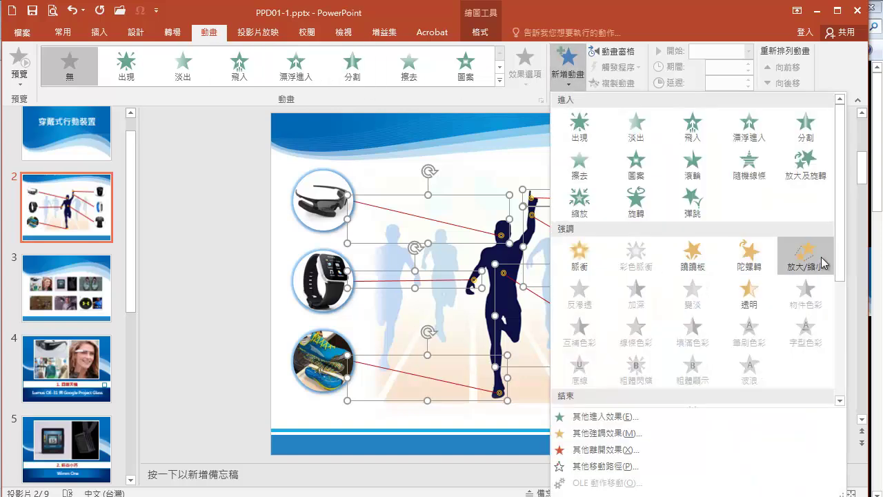
drag(838, 261, 838, 328)
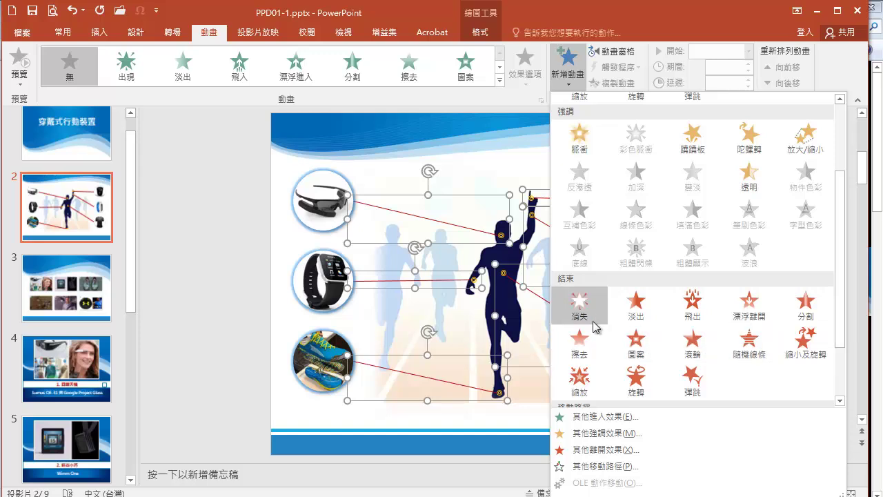
click(582, 313)
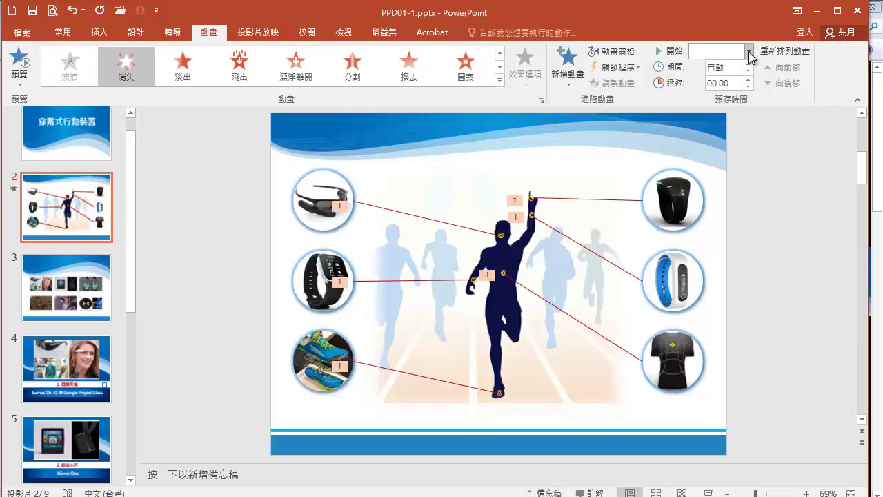
click(748, 51)
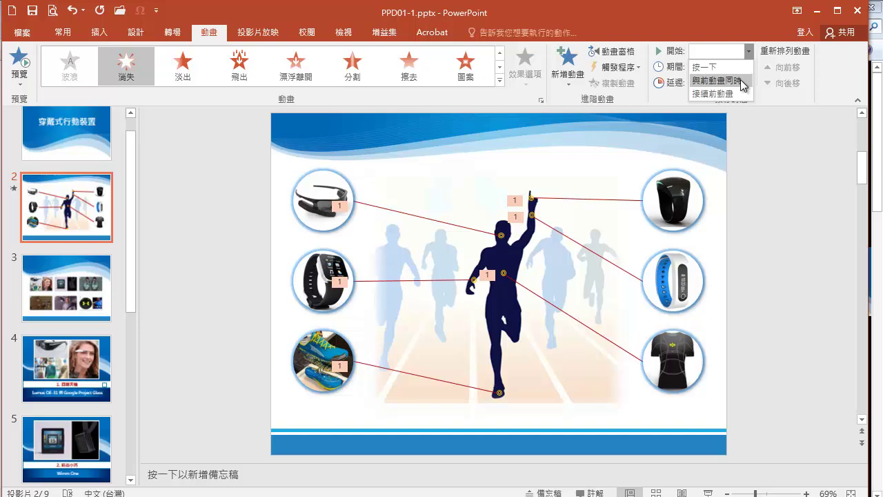
click(740, 80)
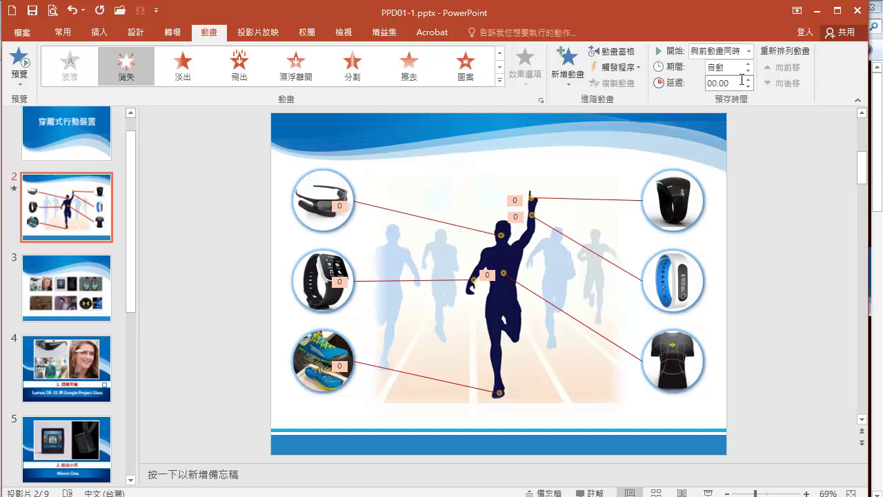
click(417, 235)
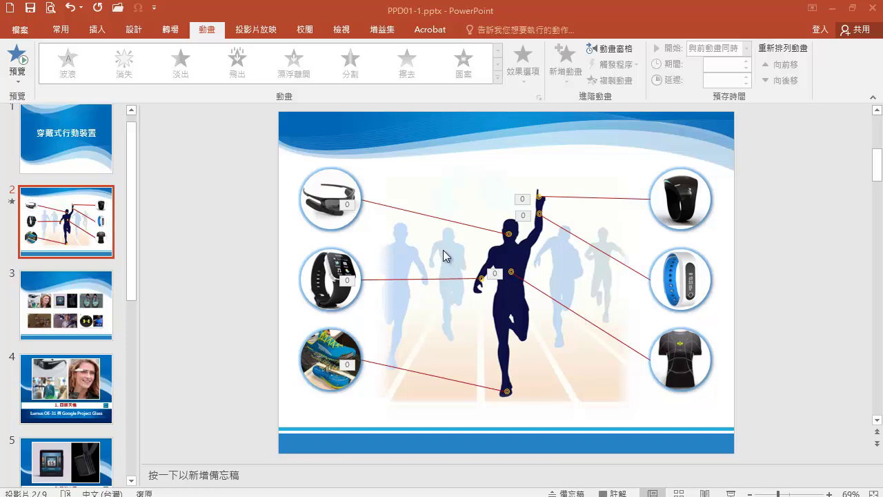
- Give the glasses line a Wipe from the left, triggered by clicking 智慧眼鏡圖
click(423, 216)
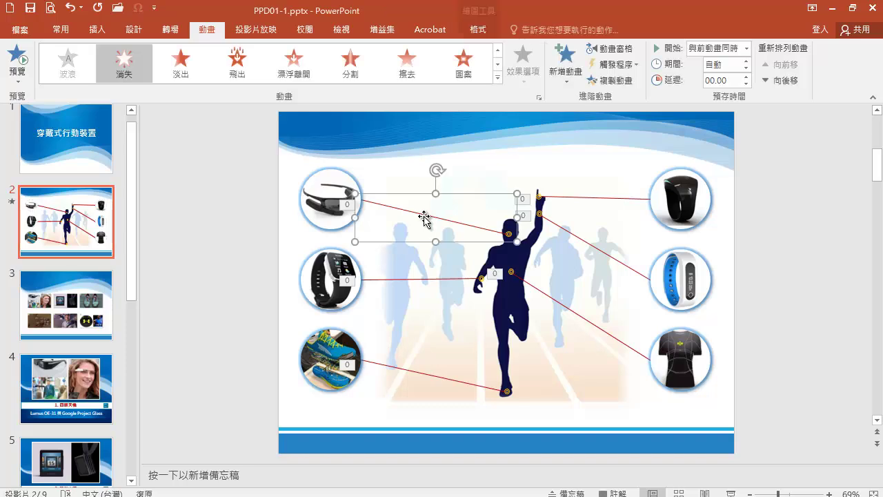
click(569, 86)
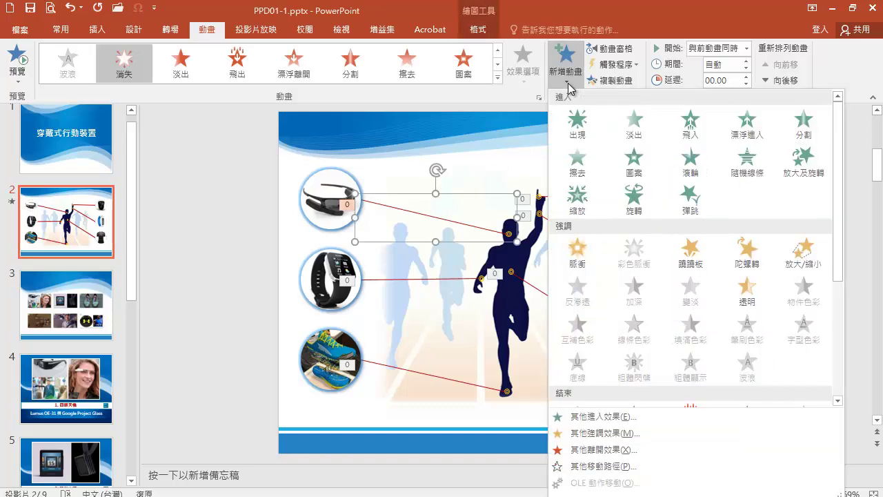
click(580, 163)
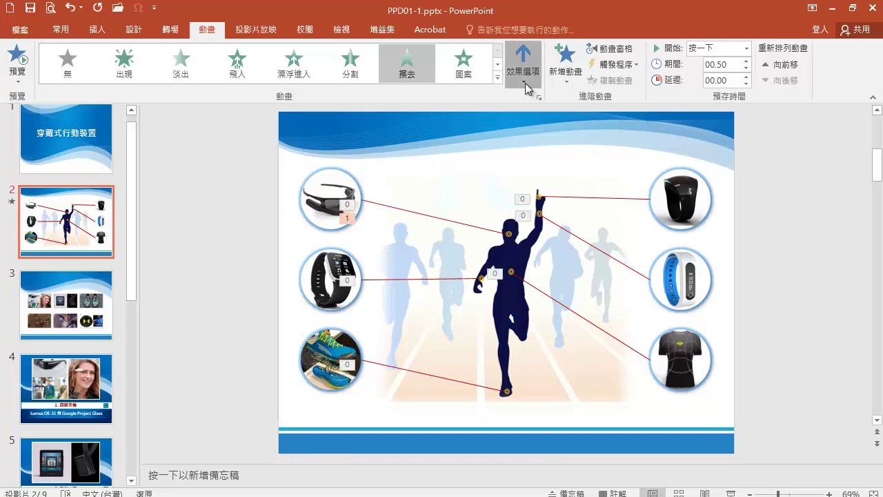
click(524, 81)
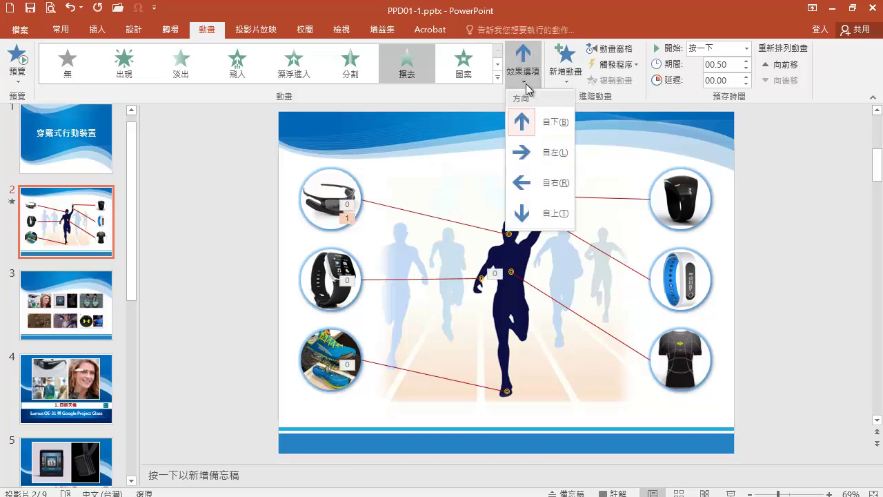
click(537, 155)
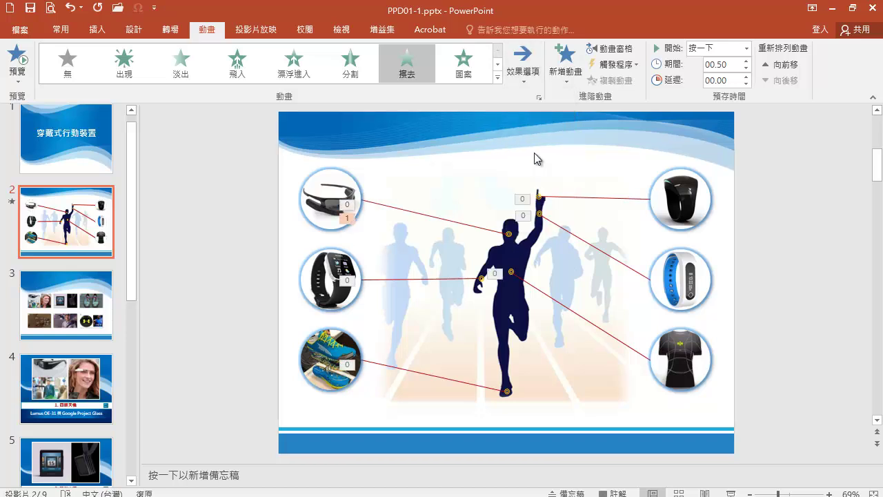
click(634, 66)
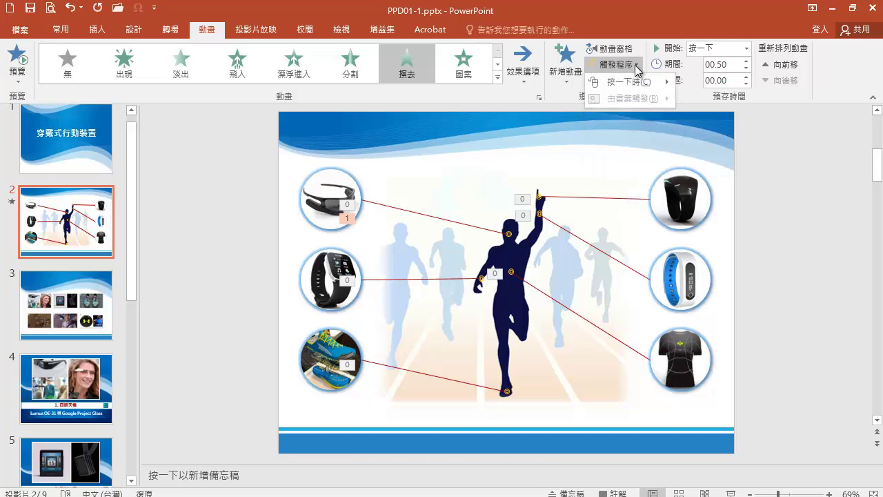
mouse_move(628, 86)
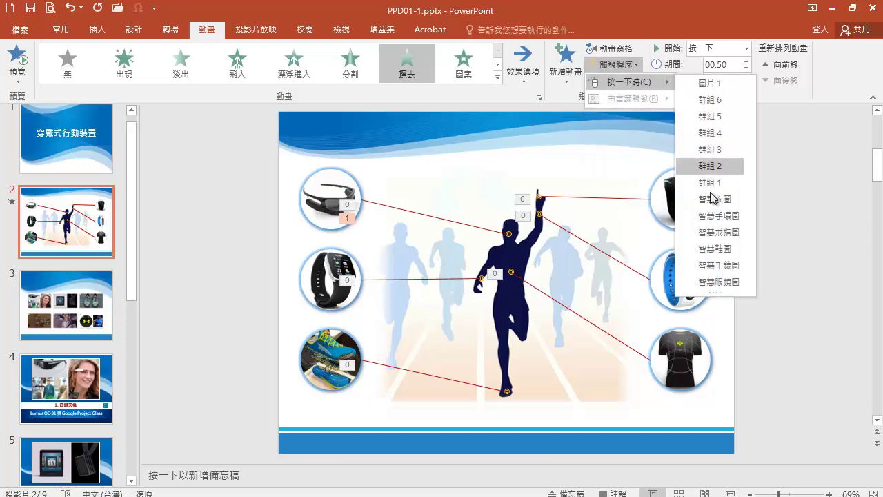
click(721, 282)
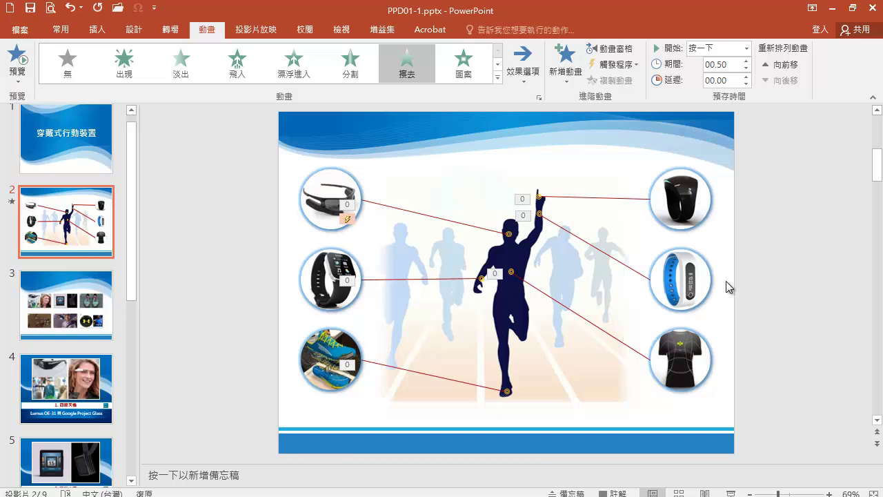
- Select the watch, shoe and top ring connector lines
click(406, 280)
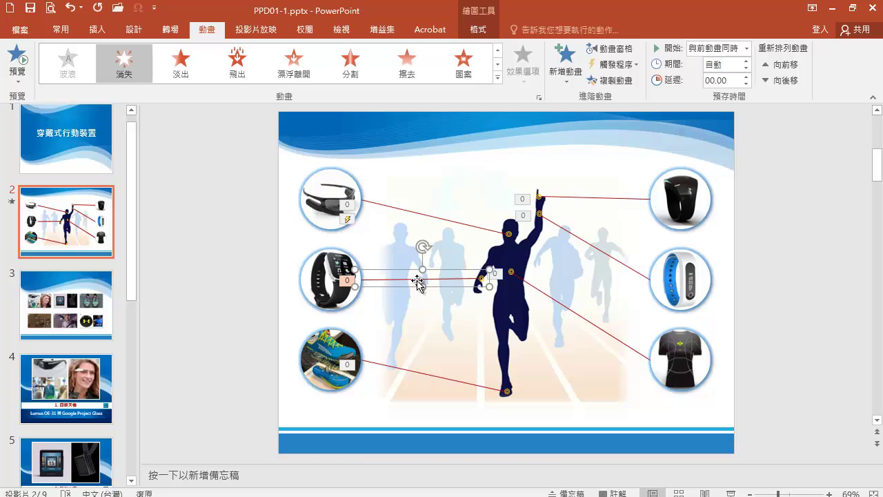
shift+click(425, 376)
shift+click(601, 199)
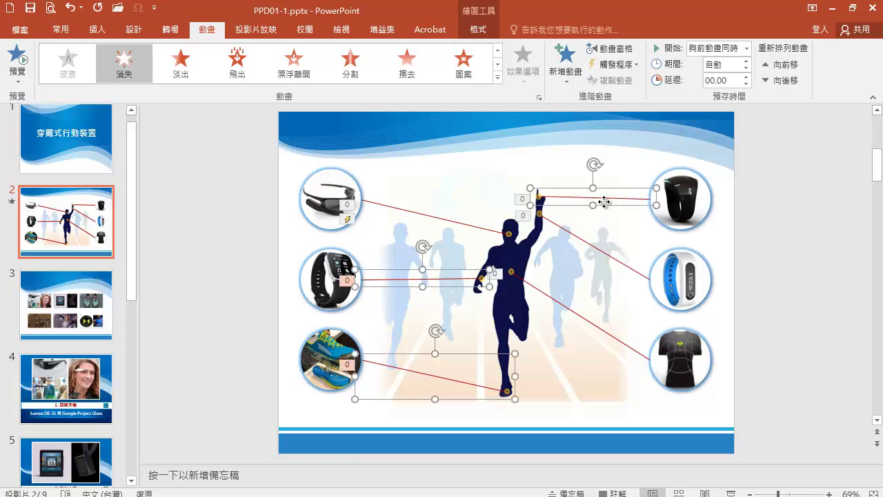
- Add the band and shirt lines, then give all five a 消失 exit on 智慧眼鏡圖 click, With Previous
shift+click(607, 249)
shift+click(587, 317)
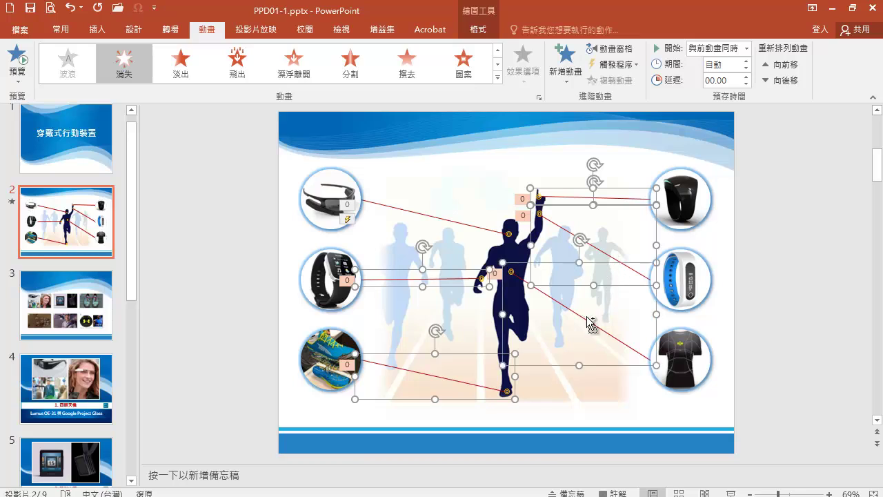
click(569, 82)
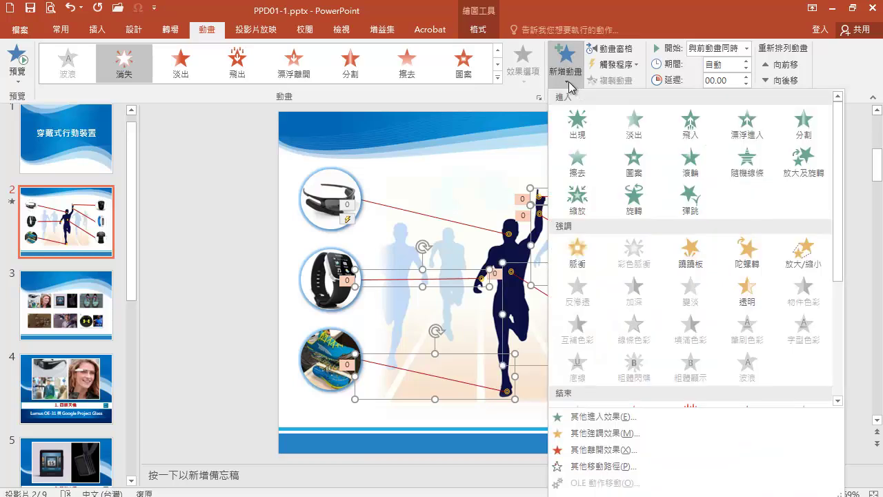
scroll(836, 304, down, 3)
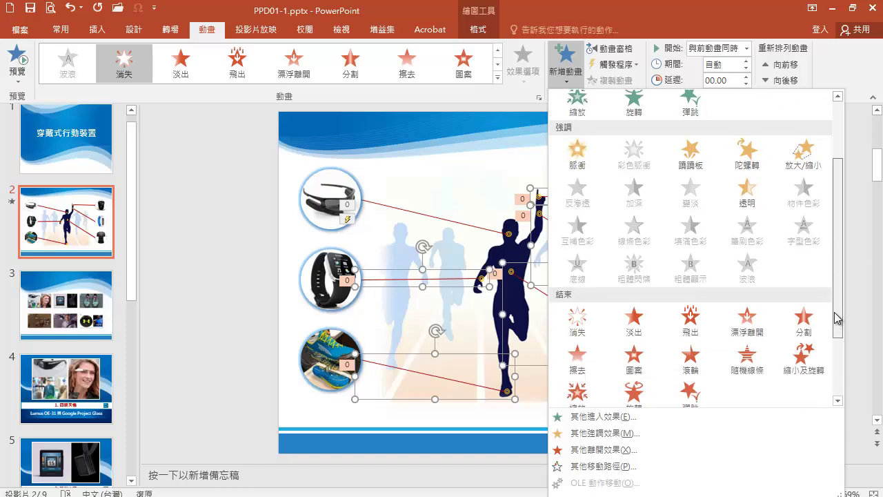
click(582, 324)
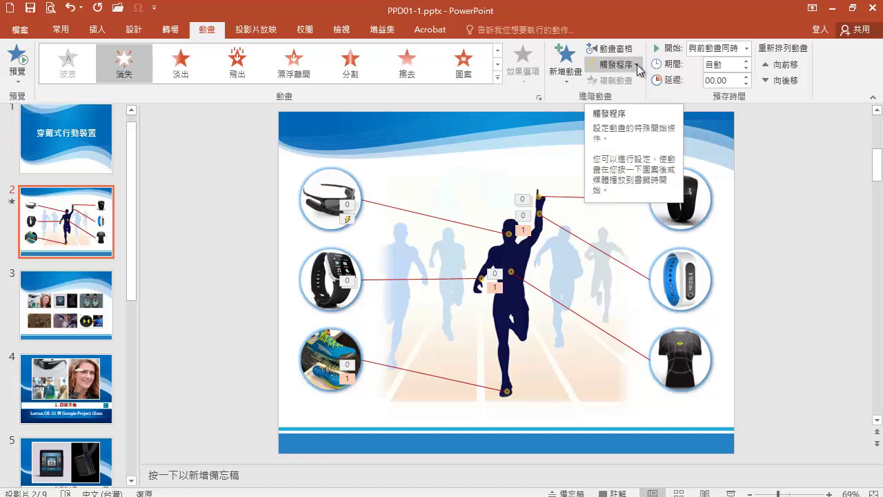
click(637, 65)
mouse_move(632, 82)
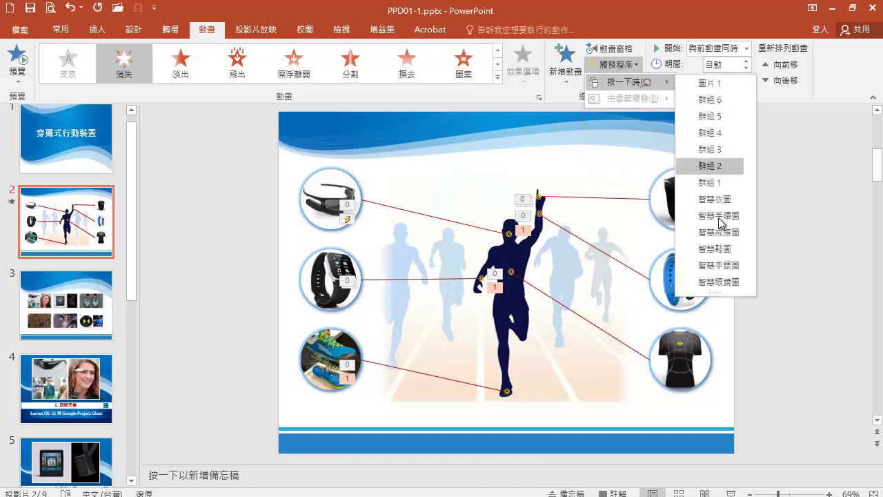
click(733, 283)
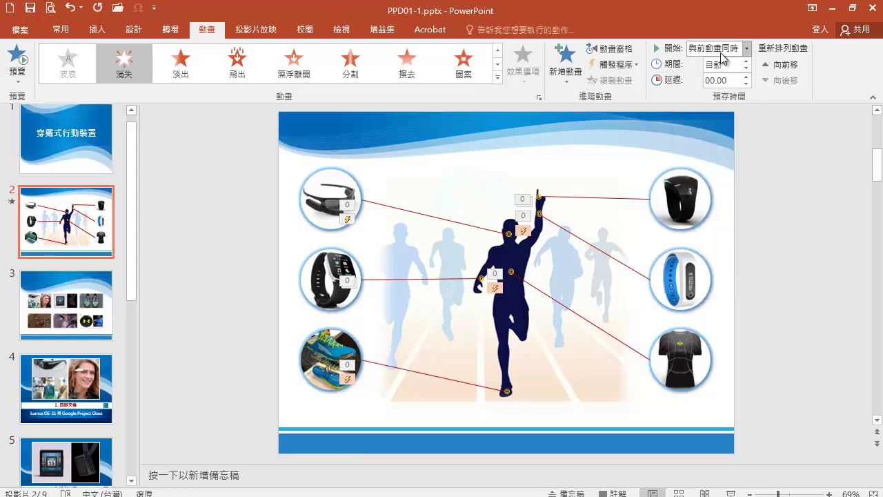
click(748, 48)
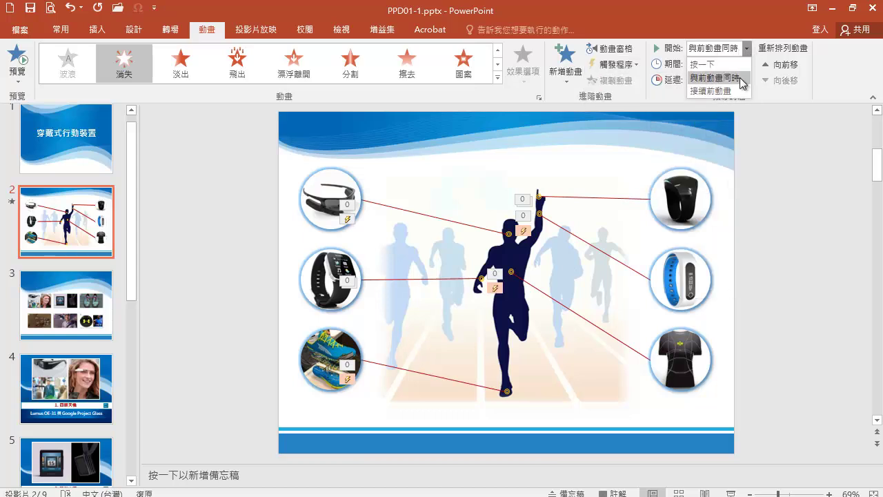
click(731, 79)
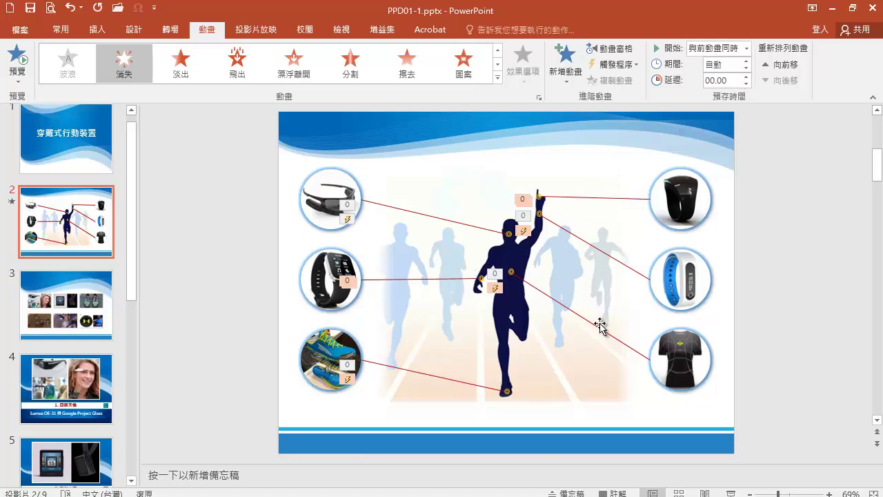
- Give the watch line a Wipe from the left, triggered by clicking 智慧手錶圖
click(424, 280)
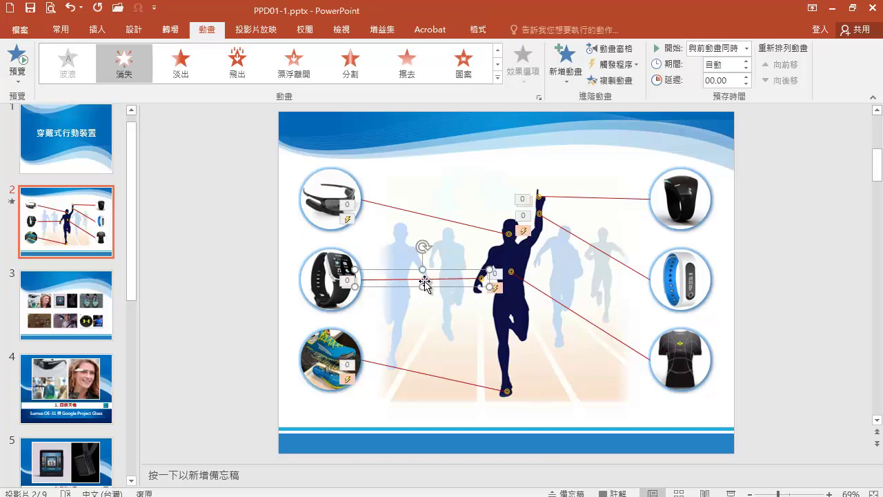
click(564, 82)
click(575, 166)
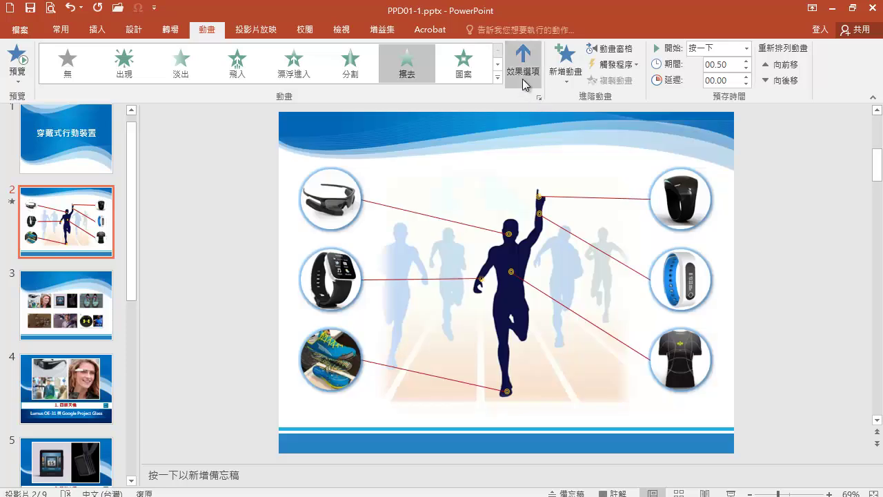
click(523, 79)
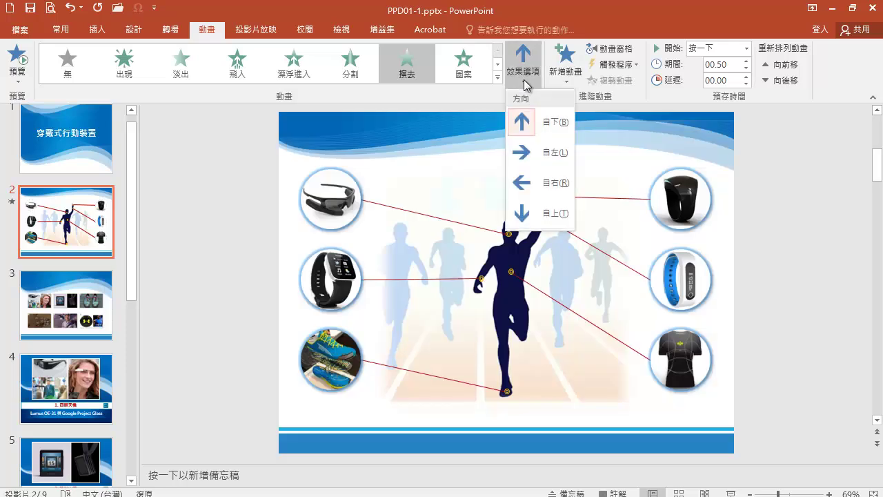
click(534, 151)
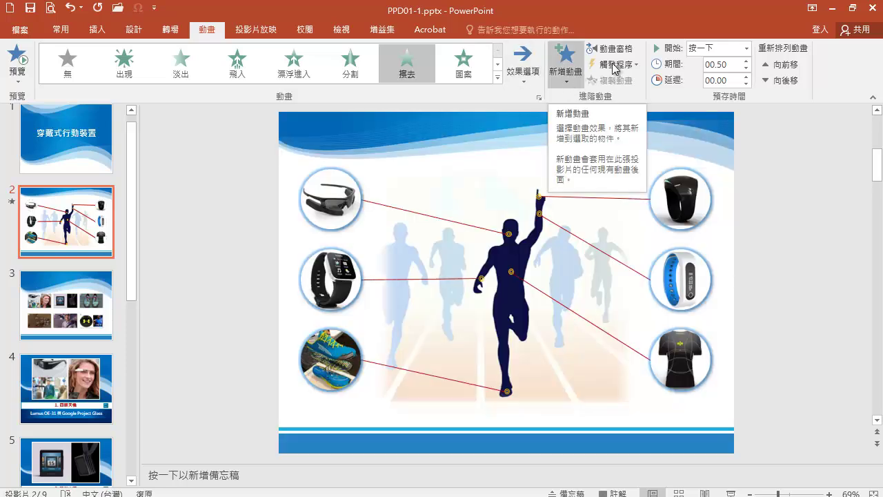
click(635, 65)
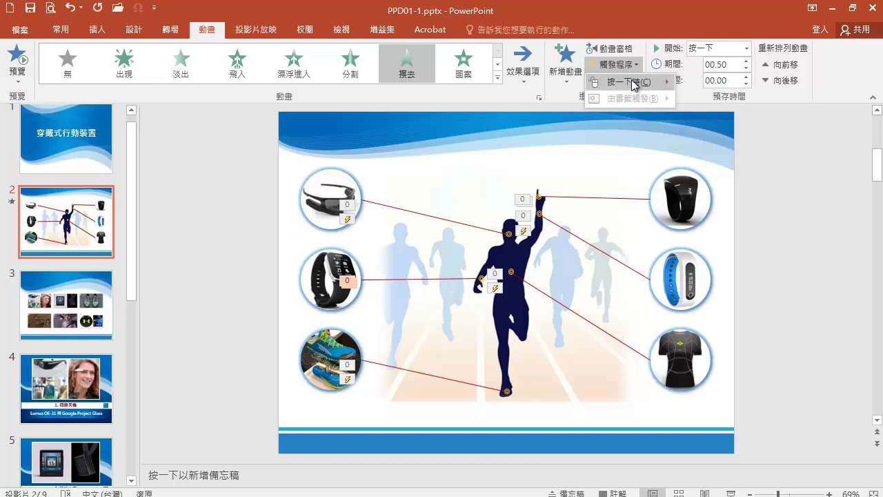
mouse_move(635, 81)
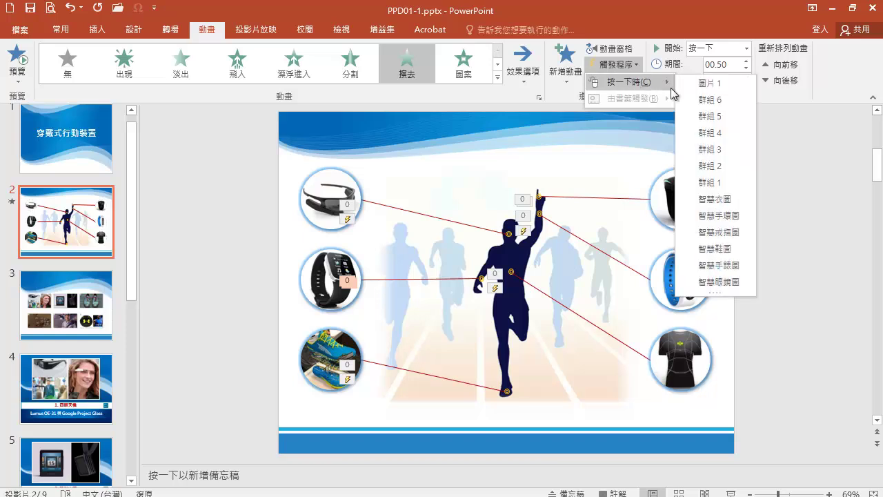
click(717, 265)
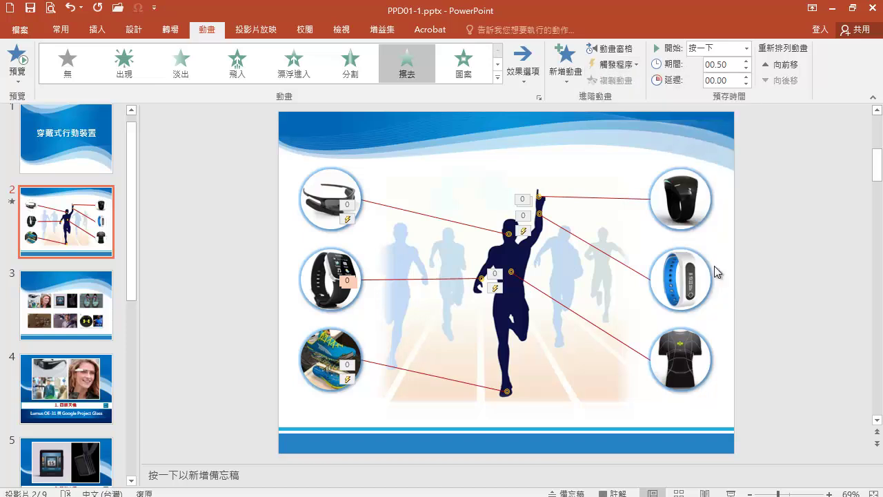
- Give the glasses, shoe, ring and band lines a Disappear exit on 智慧手錶圖 click, With Previous
click(431, 218)
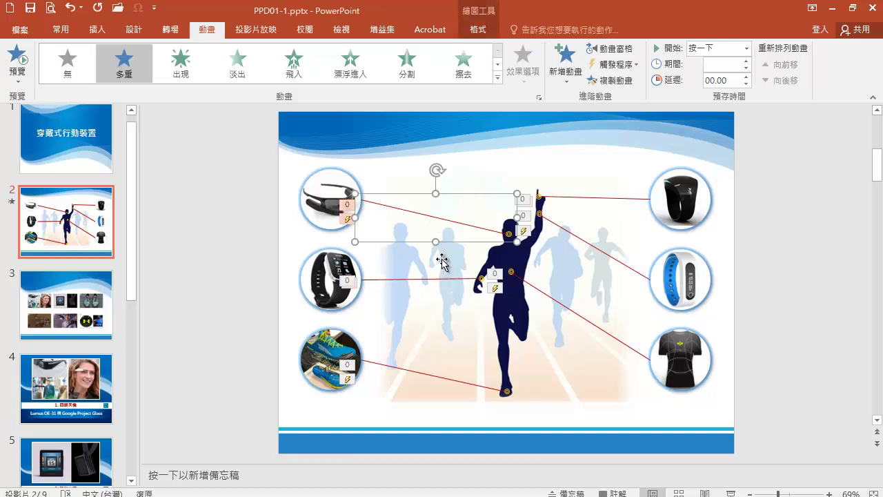
shift+click(434, 376)
shift+click(611, 199)
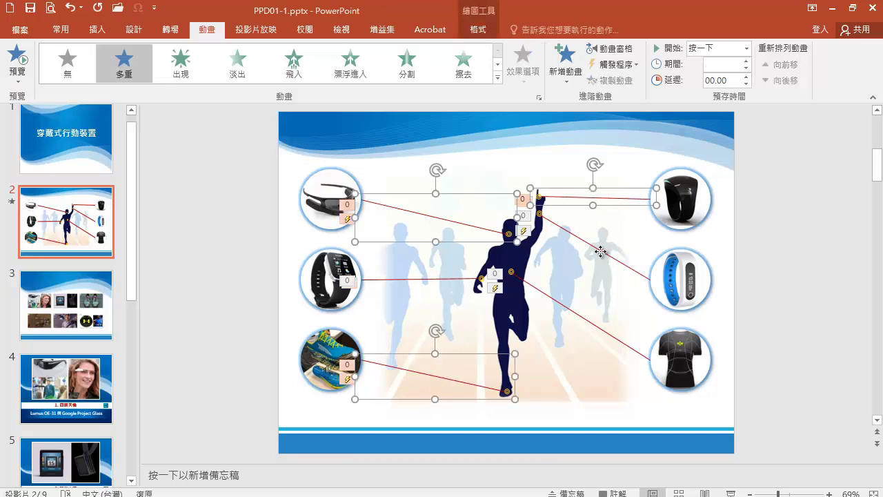
shift+click(600, 250)
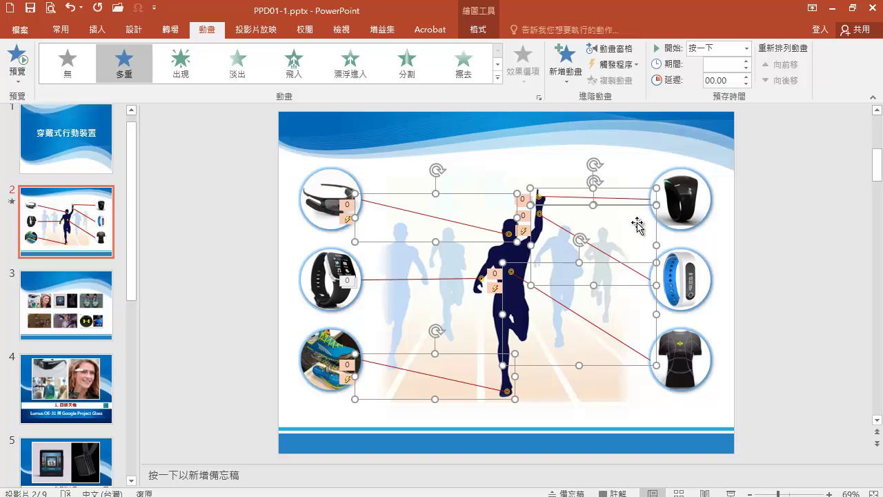
click(568, 81)
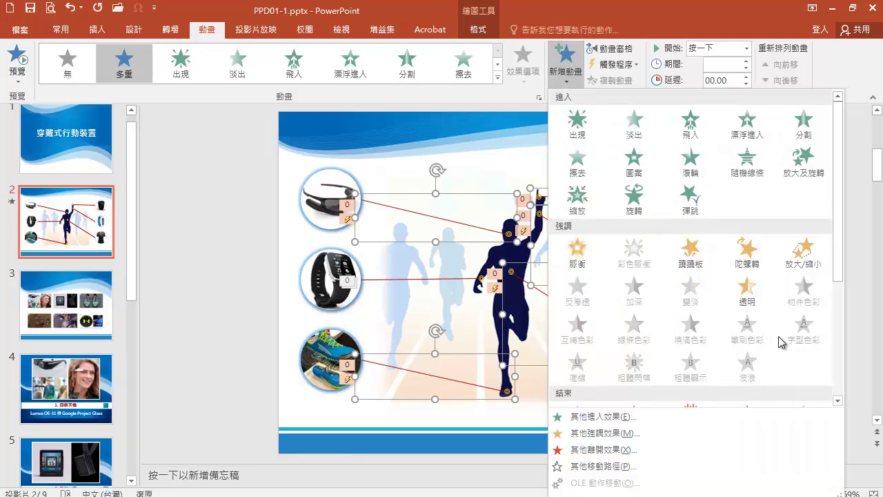
drag(836, 273, 833, 318)
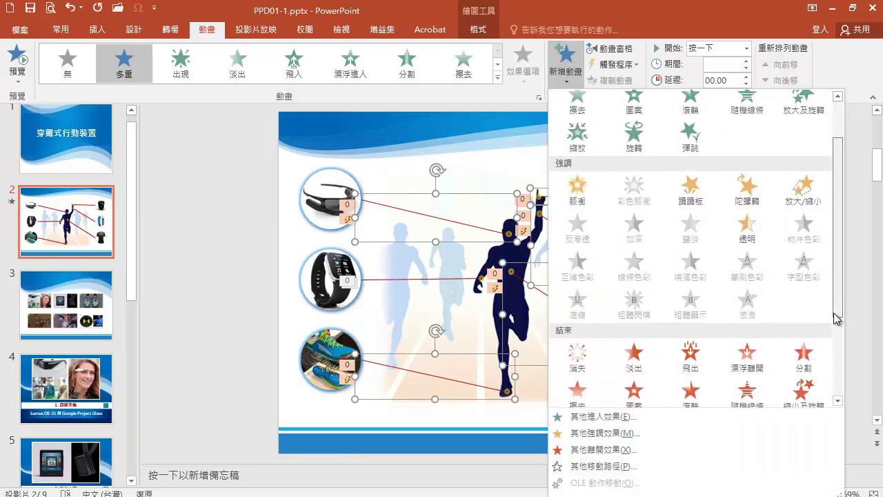
click(573, 344)
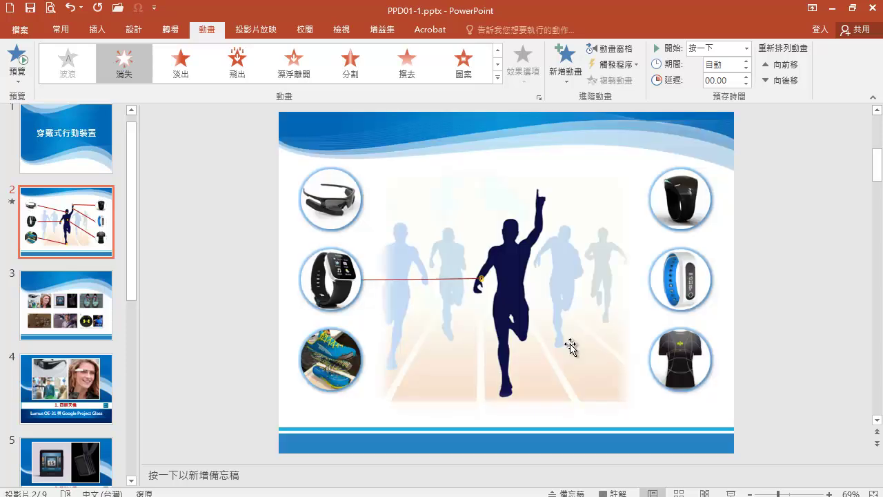
click(636, 66)
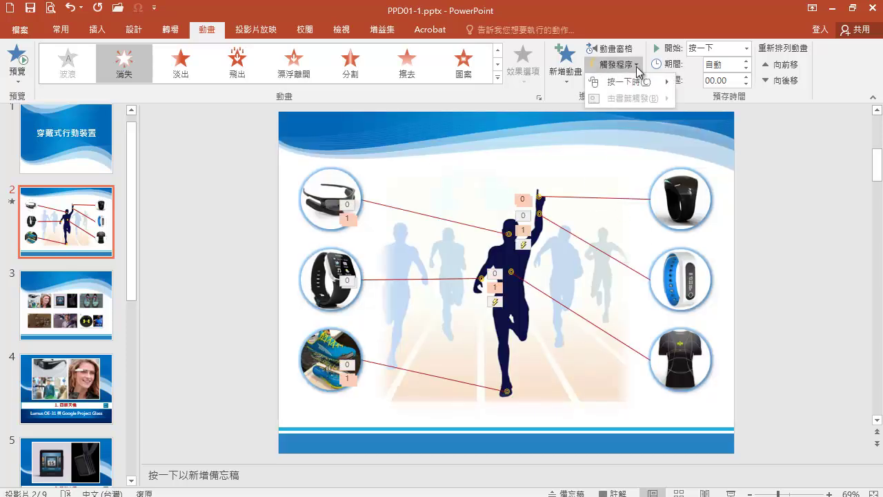
mouse_move(634, 80)
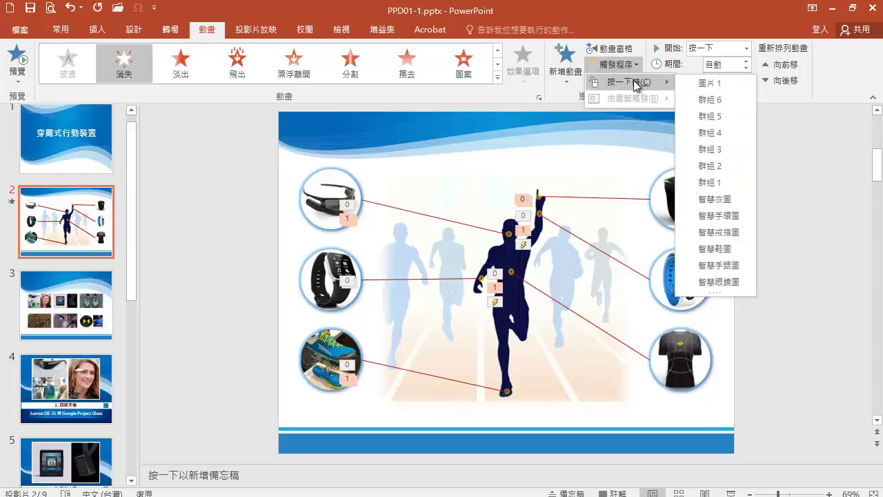
click(715, 269)
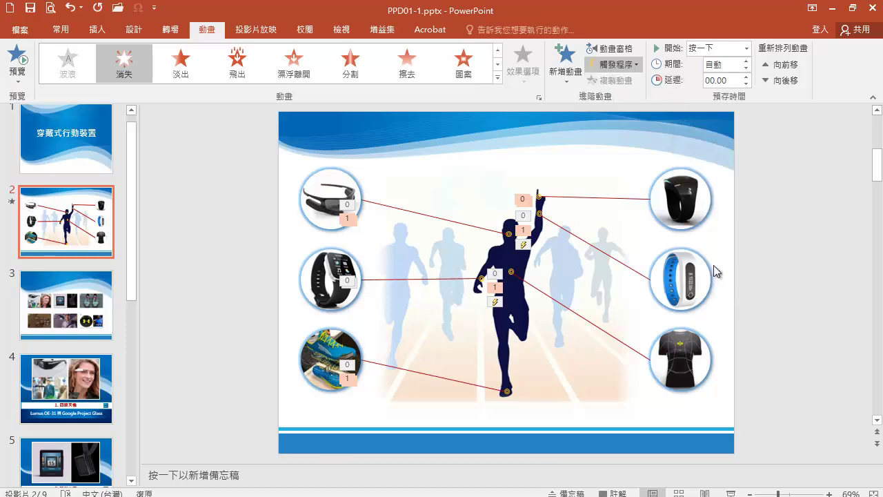
click(746, 48)
click(721, 75)
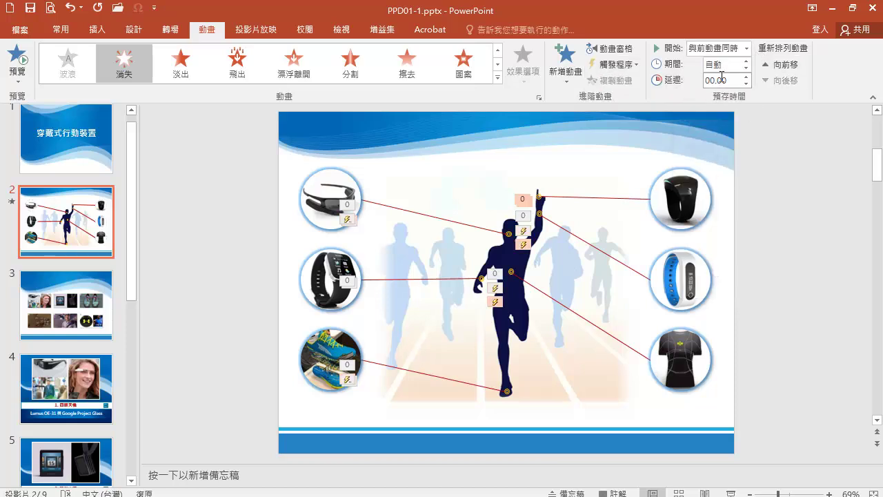
click(429, 378)
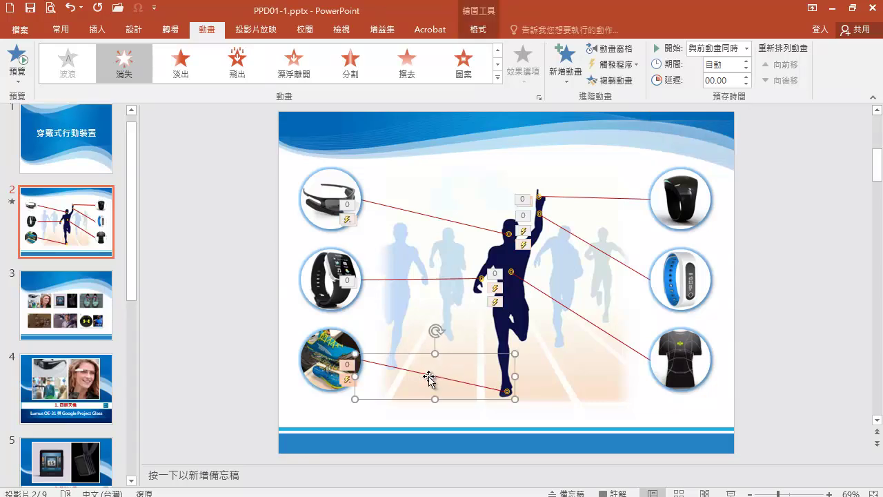
- Give the shoe line a Wipe from the left, triggered by clicking the shoe picture
click(564, 60)
click(577, 167)
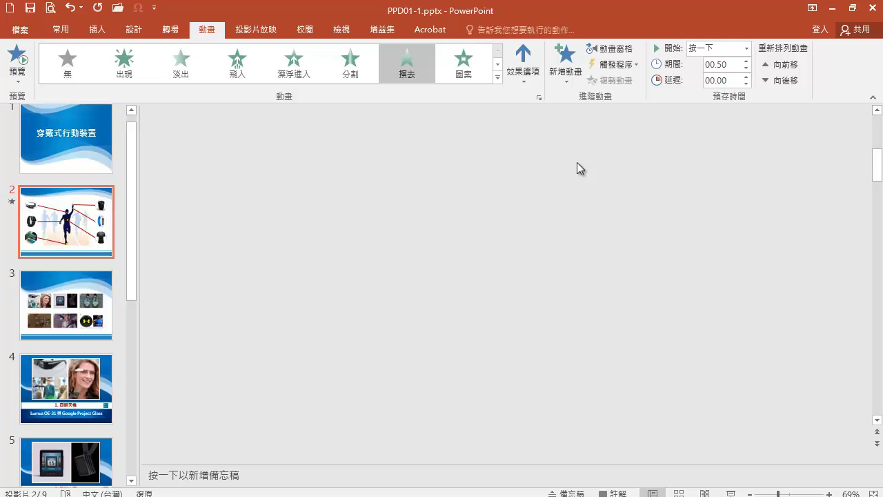
click(524, 81)
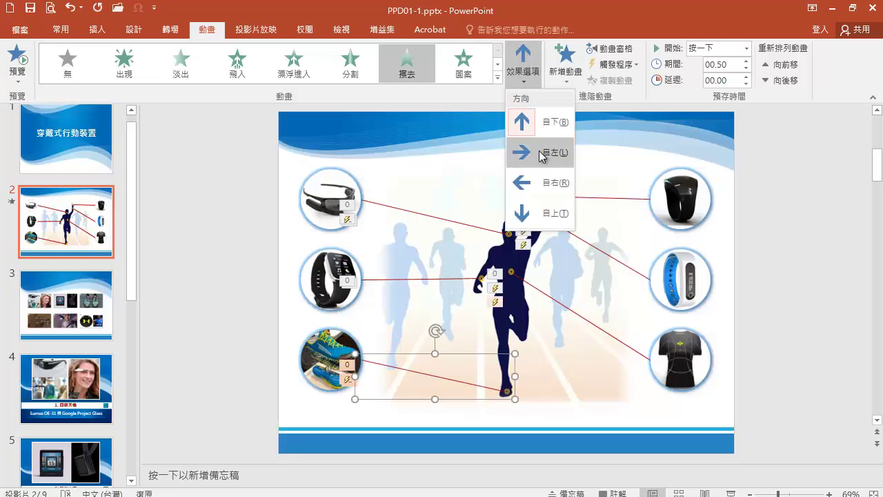
click(541, 152)
click(634, 64)
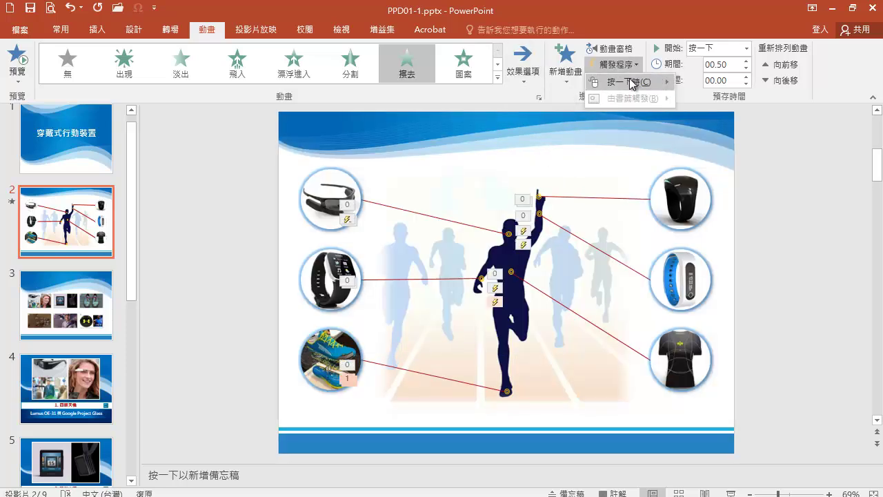
mouse_move(640, 82)
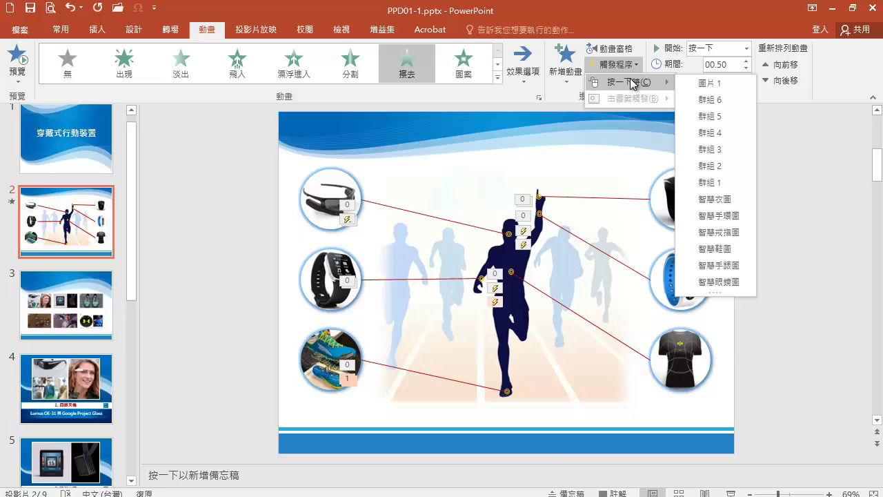
click(714, 249)
- Give the glasses, watch, ring, bracelet and shirt lines a click-triggered Disappear exit, With Previous
click(433, 220)
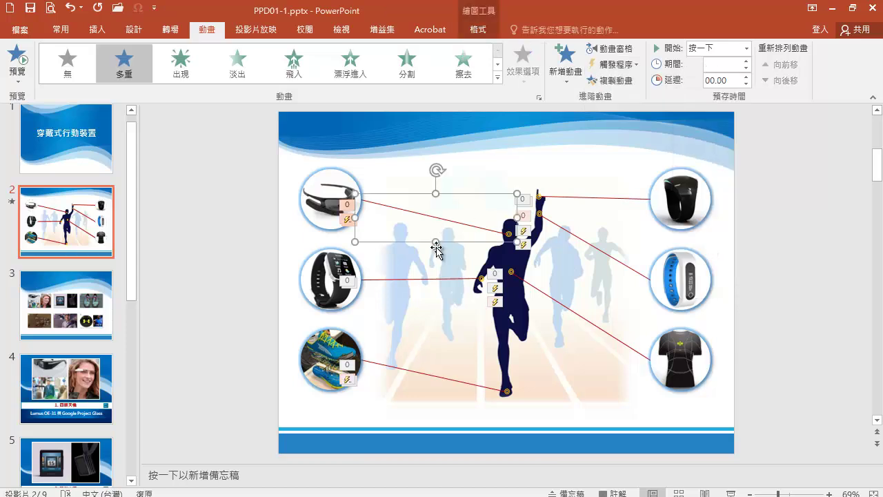
shift+click(433, 280)
shift+click(596, 198)
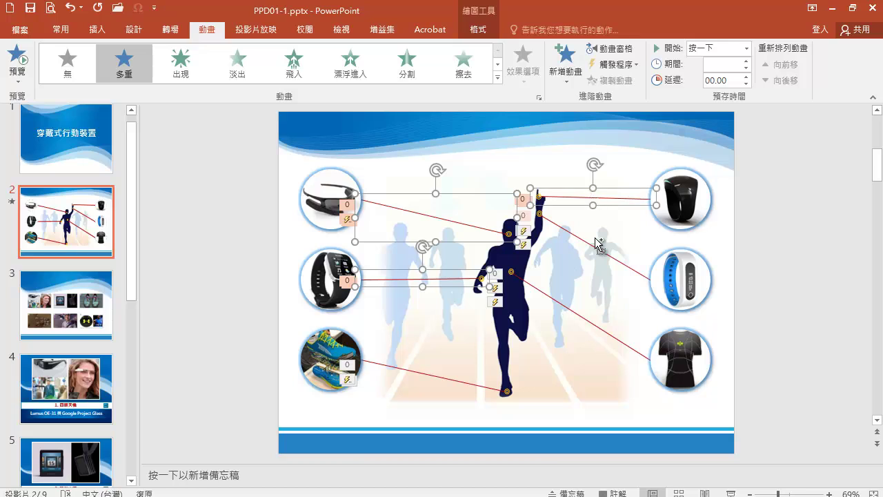
shift+click(602, 252)
shift+click(587, 325)
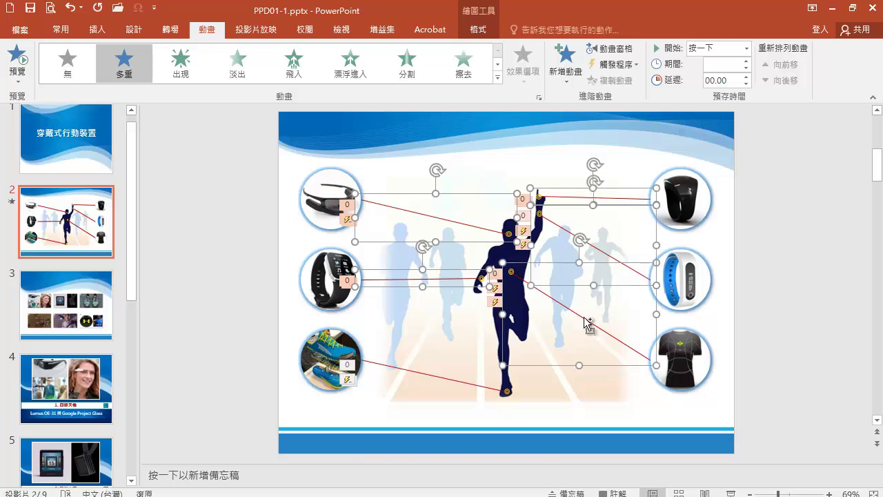
click(567, 76)
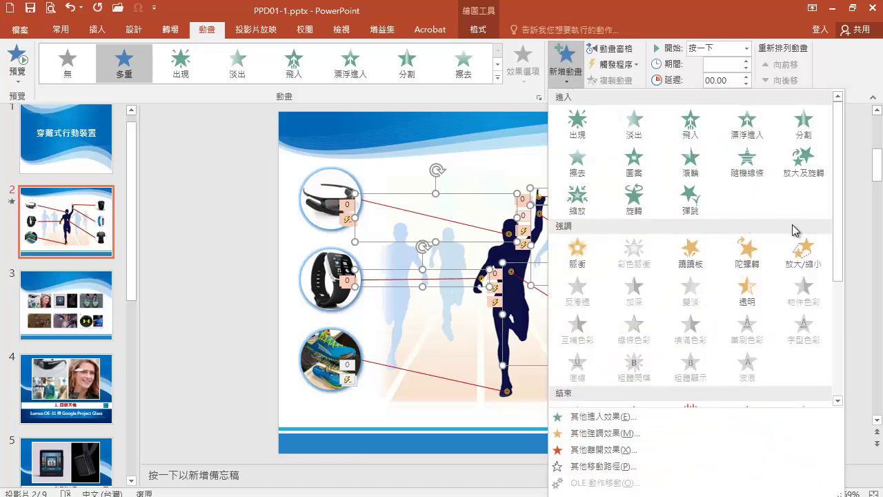
scroll(836, 248, down, 2)
click(578, 339)
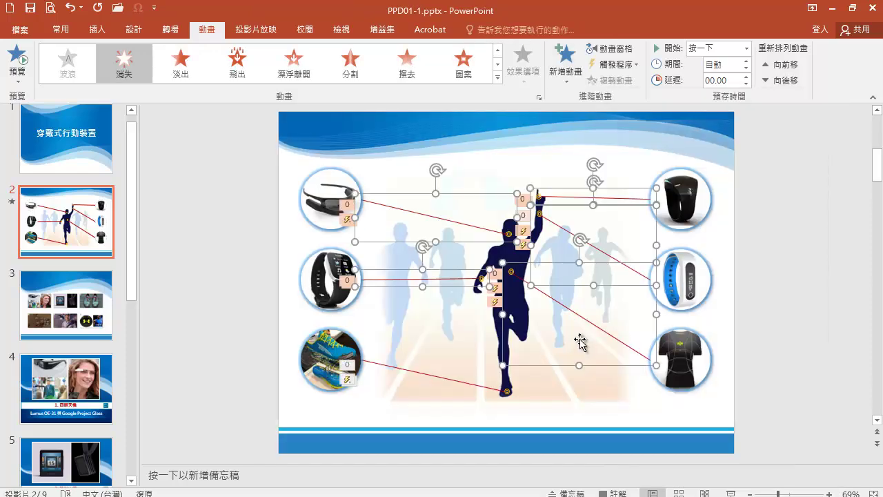
click(635, 64)
mouse_move(632, 82)
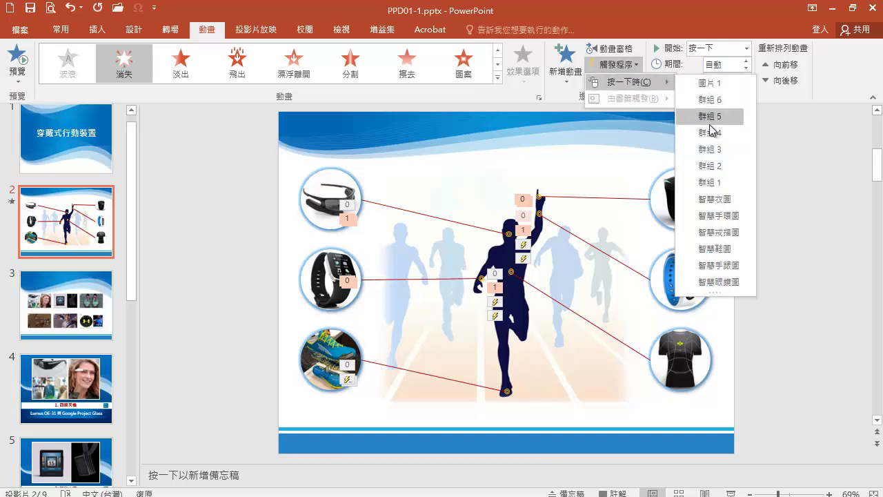
click(729, 250)
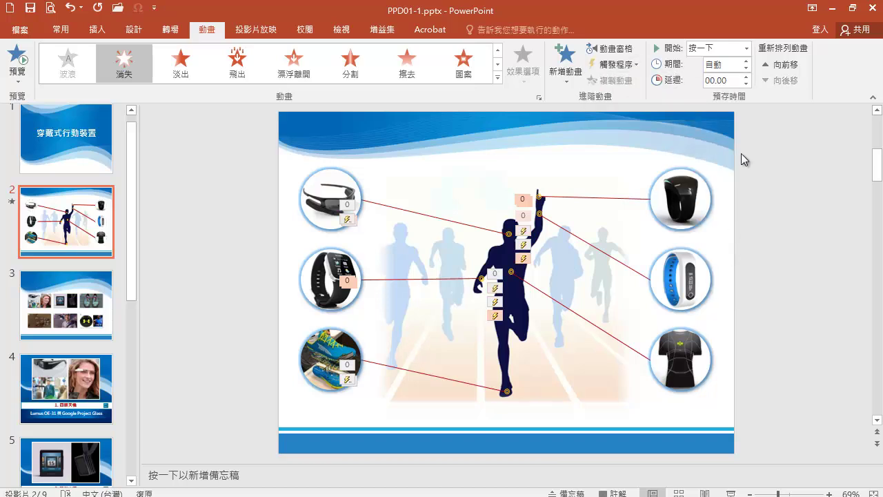
click(746, 49)
click(727, 79)
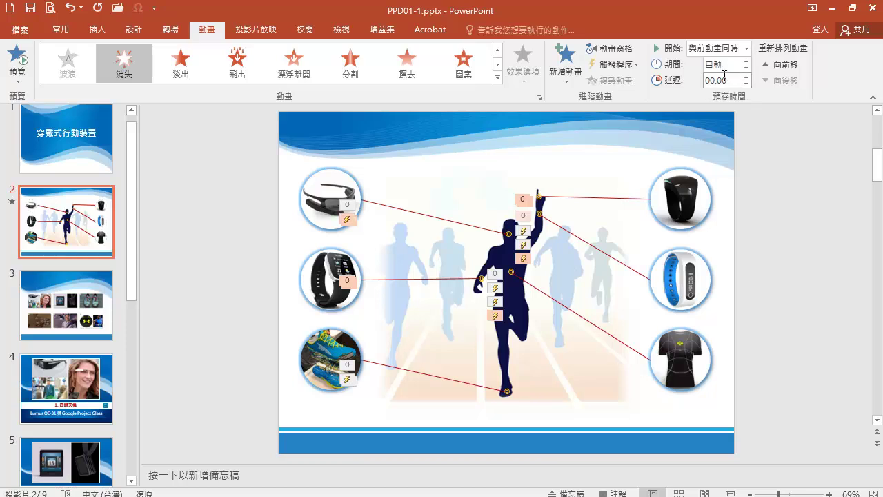
- Give the ring connector line a Wipe entrance from the right, triggered by clicking 智慧戒指圖
click(611, 200)
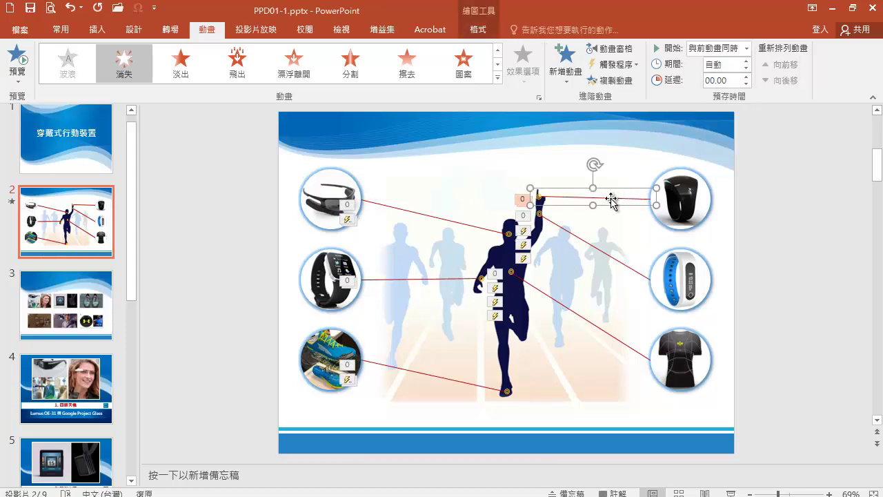
click(566, 69)
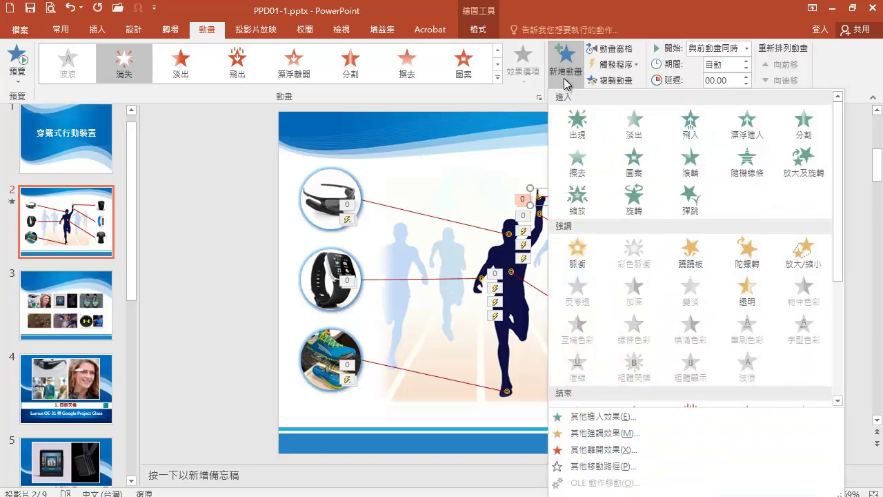
click(578, 164)
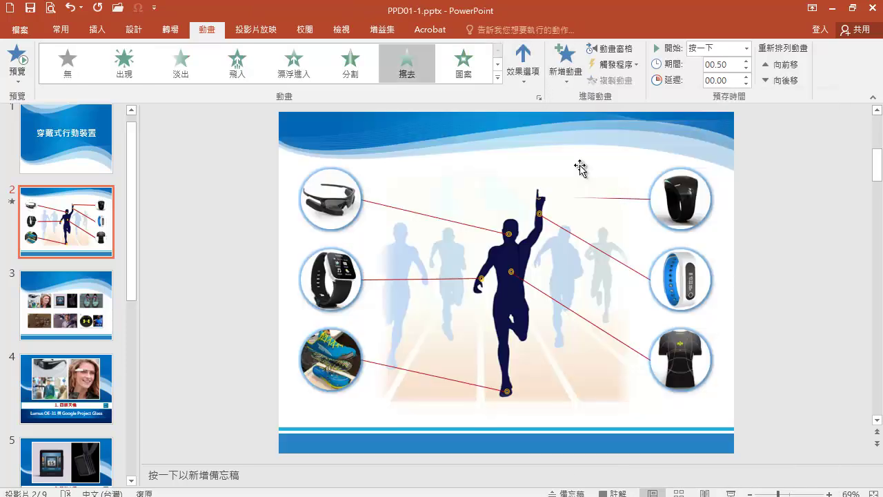
click(525, 69)
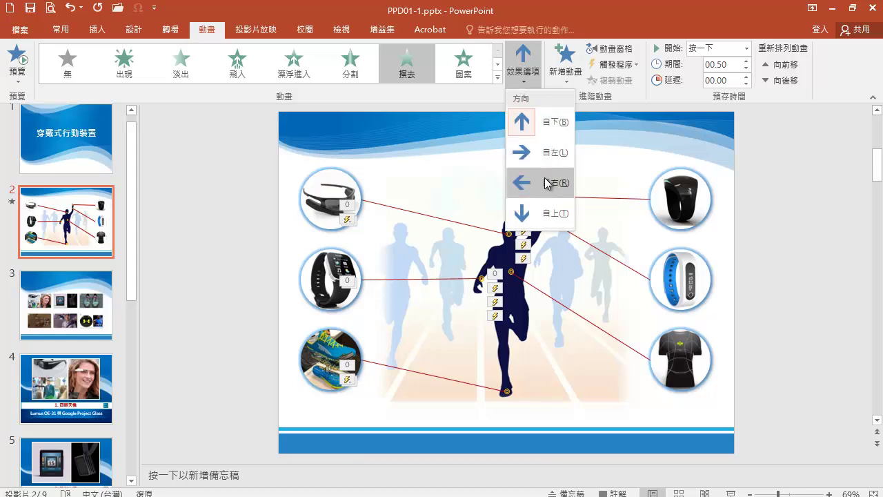
click(546, 182)
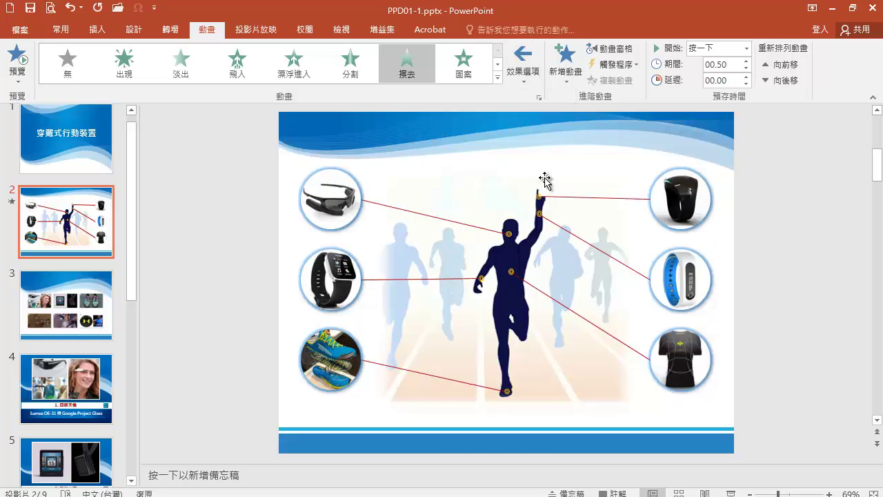
click(619, 64)
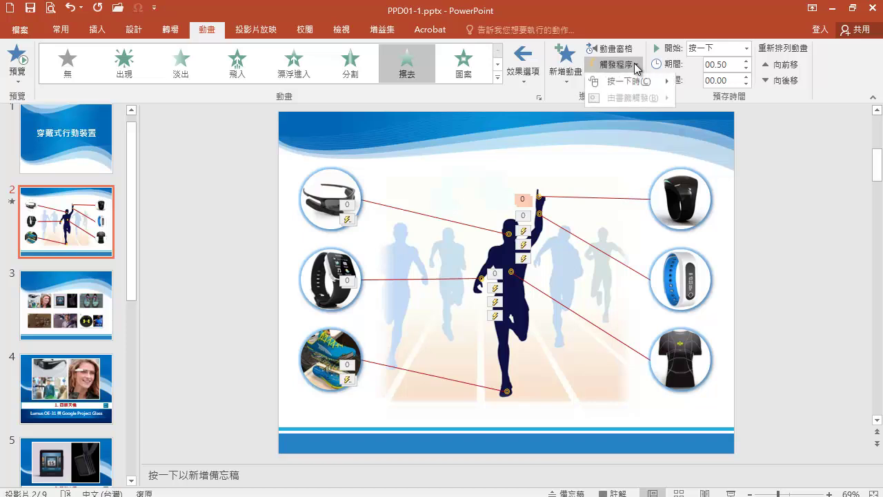
mouse_move(637, 82)
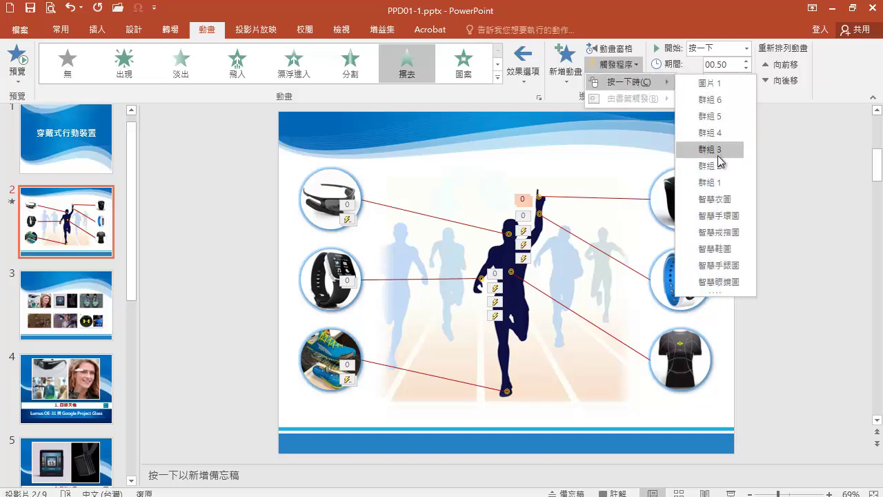
click(726, 238)
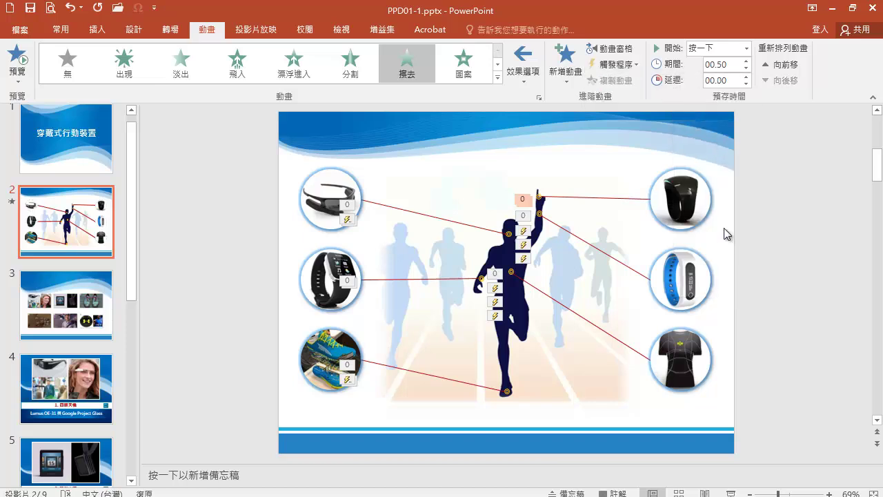
- Select the glasses, watch, shoe, band and shirt lines and give them a Disappear exit
click(473, 233)
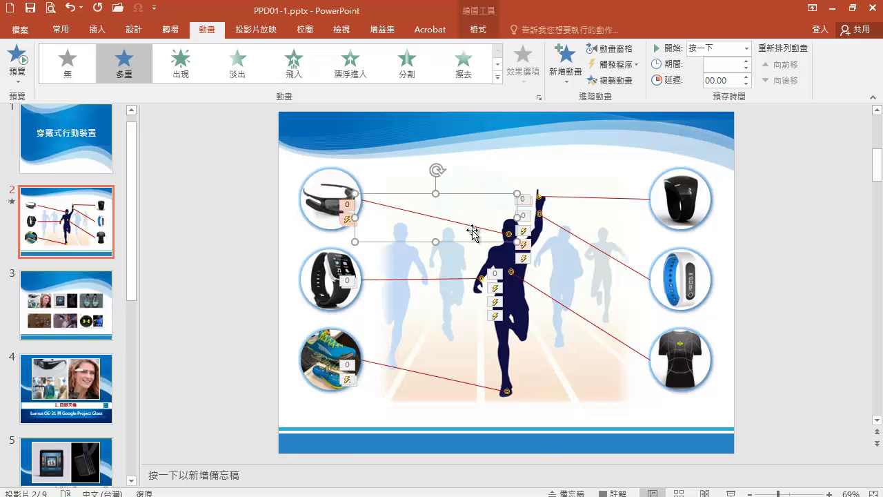
shift+click(449, 283)
shift+click(426, 372)
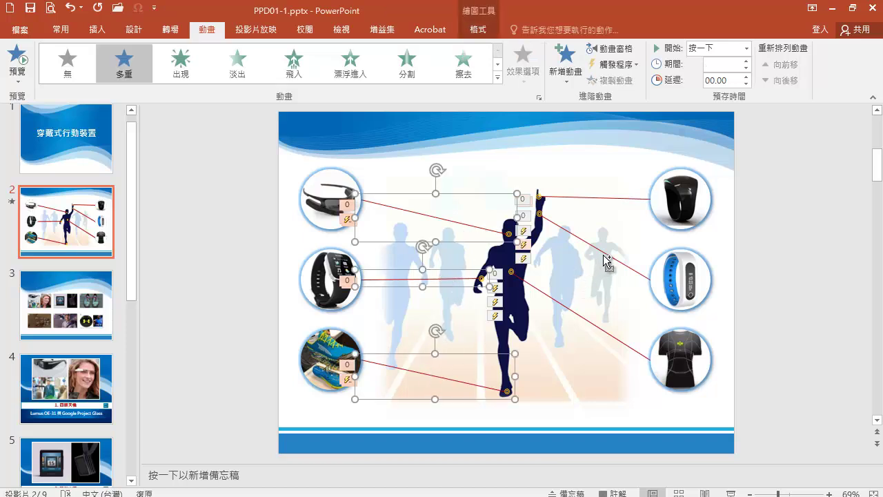
shift+click(607, 261)
shift+click(592, 322)
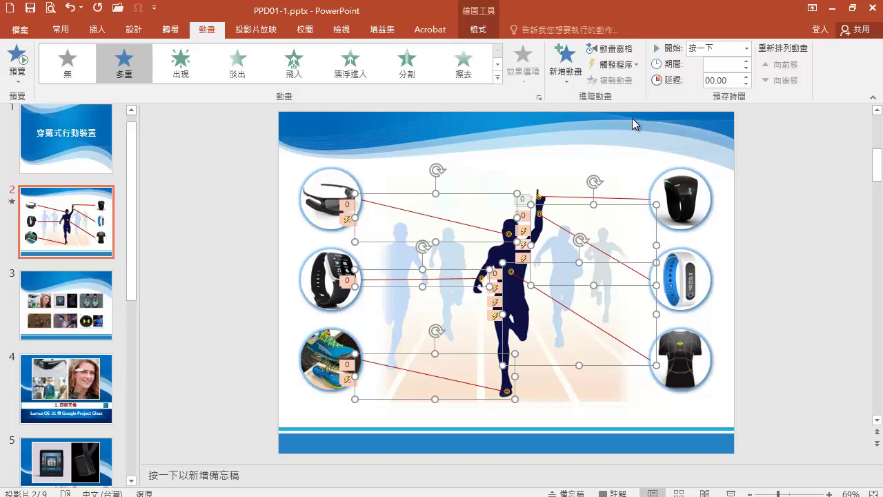
click(565, 69)
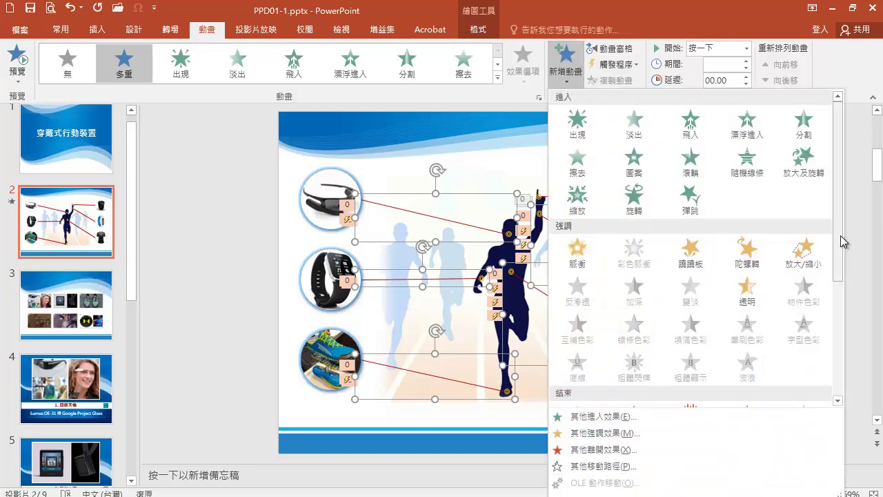
drag(841, 235, 837, 318)
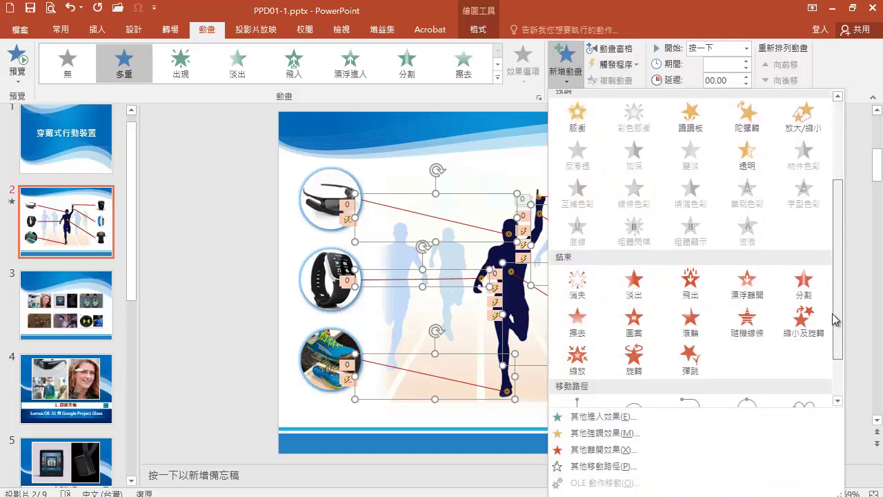
click(587, 283)
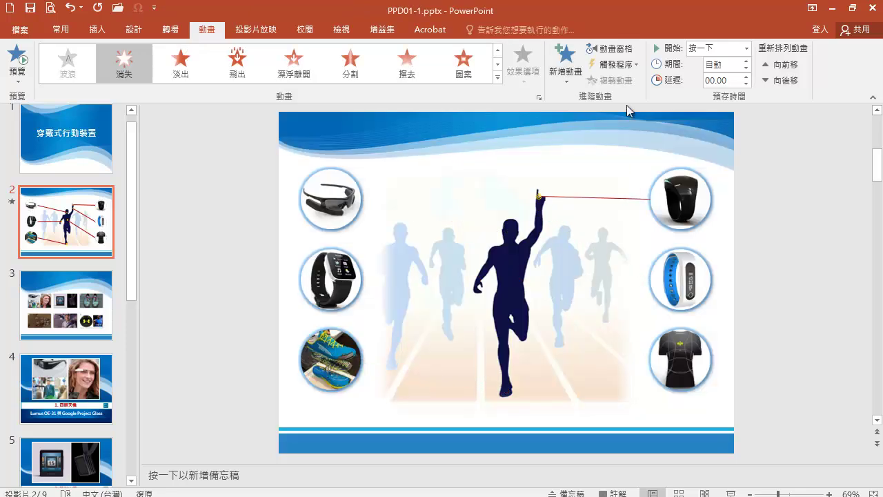
- Trigger those Disappear exits by clicking 智慧戒指圖, starting With Previous
click(635, 62)
mouse_move(638, 81)
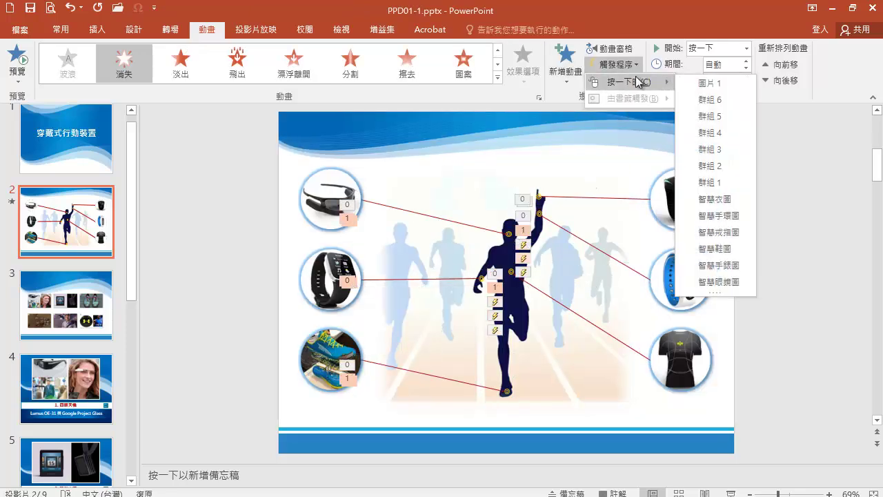
click(732, 234)
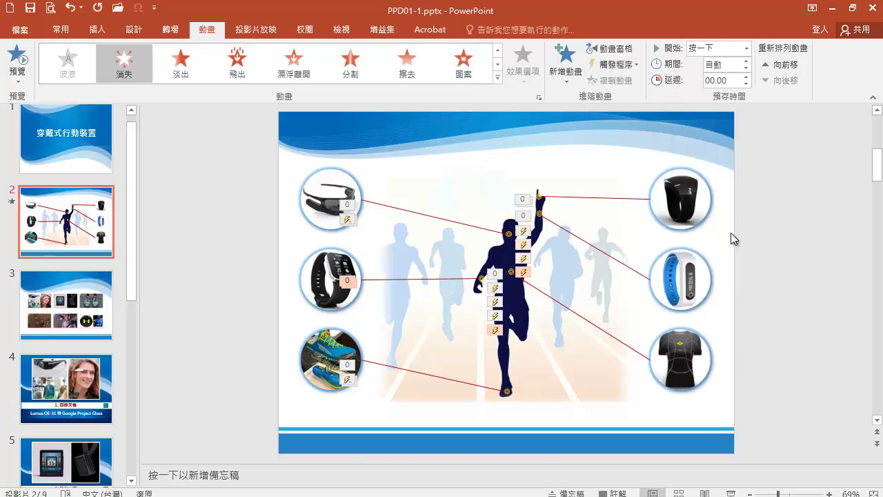
click(746, 49)
click(731, 79)
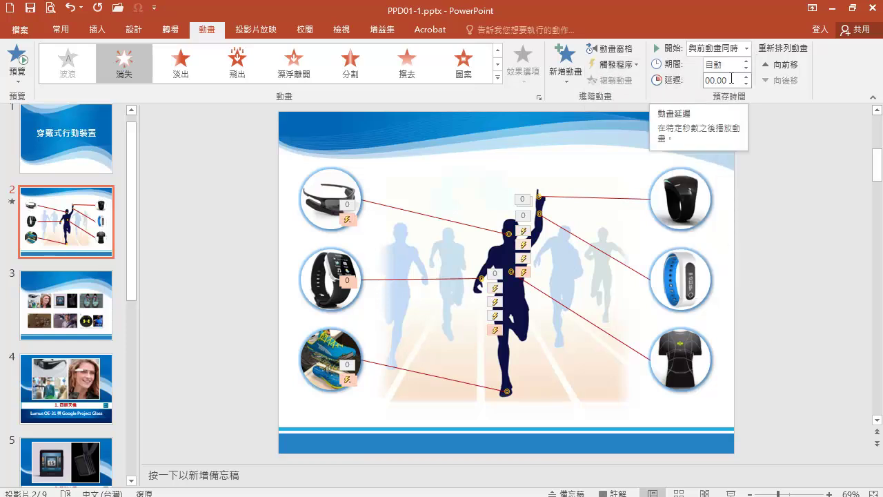
click(596, 249)
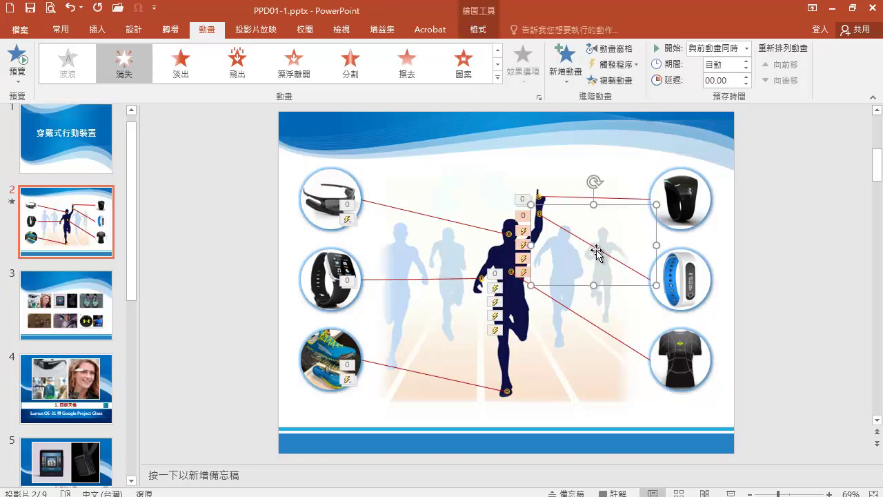
- Give the band line a Wipe entrance from the right, triggered by clicking 智慧手環圖
click(570, 86)
click(565, 152)
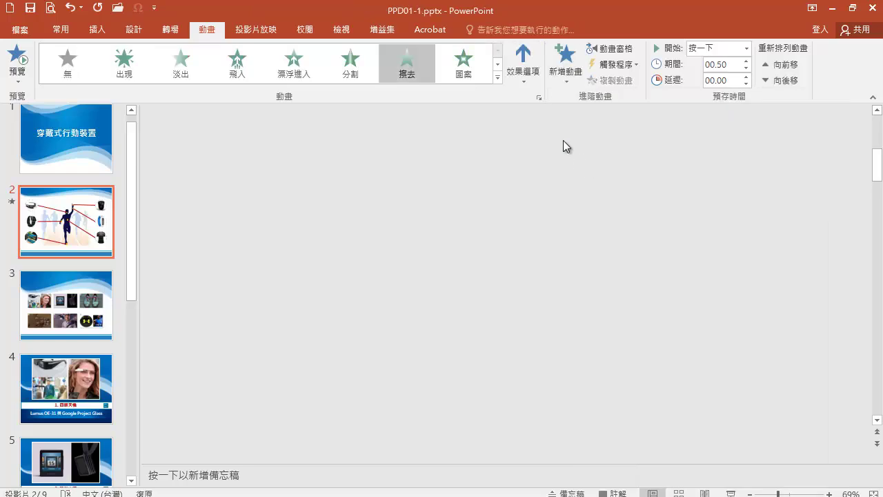
click(530, 84)
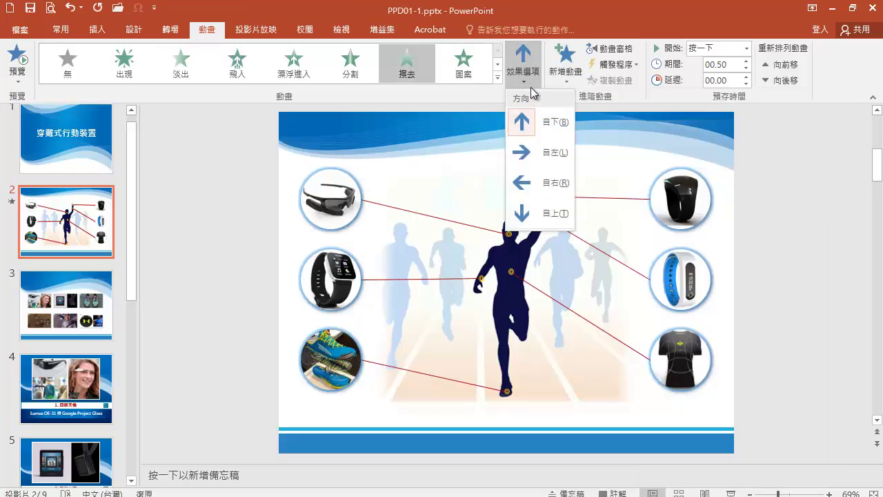
click(550, 183)
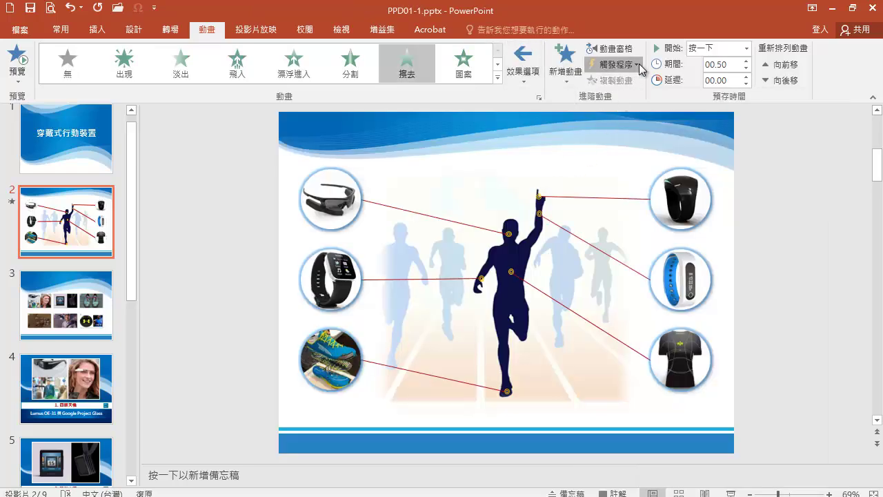
click(638, 63)
mouse_move(641, 85)
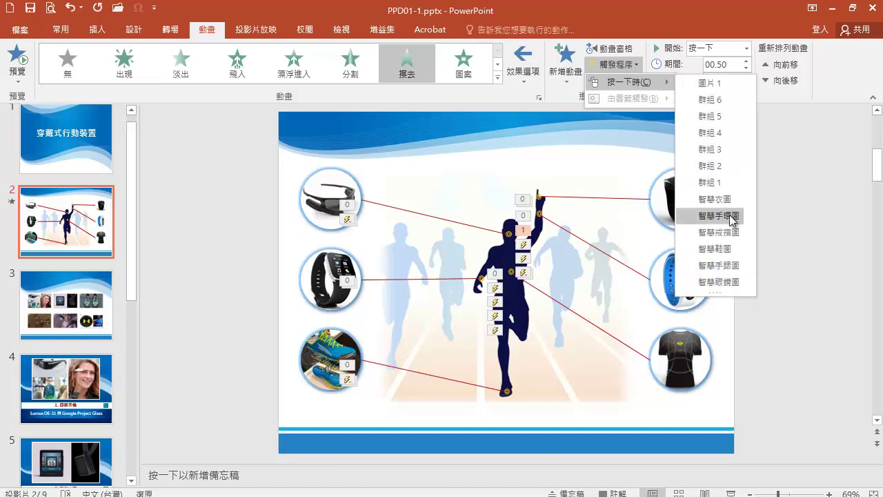
click(731, 218)
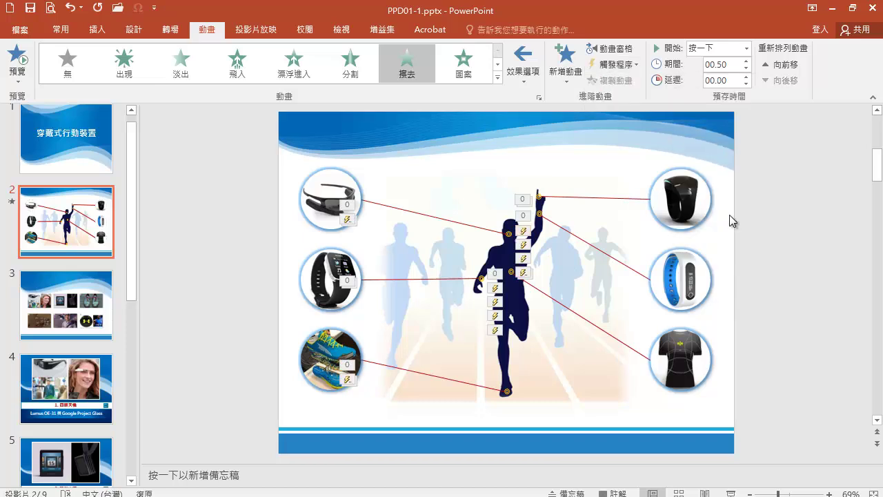
- Select the glasses, watch, shoe, ring and shirt lines and give them a Disappear exit
click(453, 221)
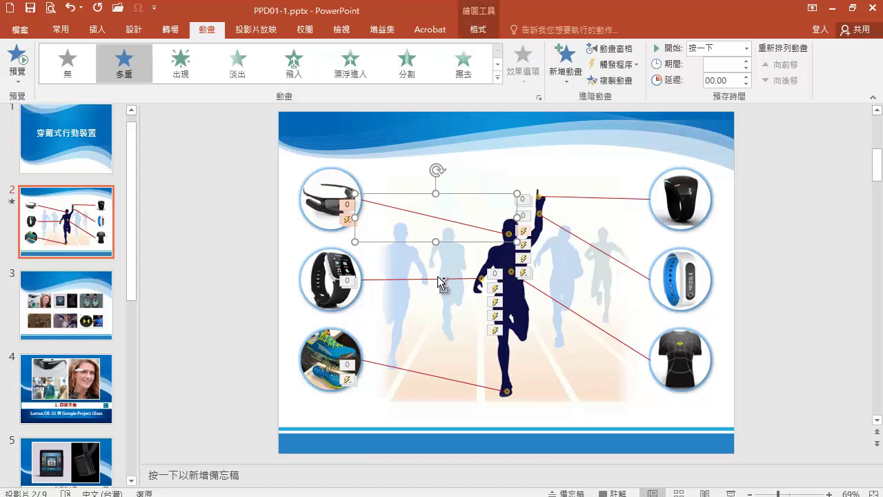
ctrl+click(443, 279)
ctrl+click(436, 375)
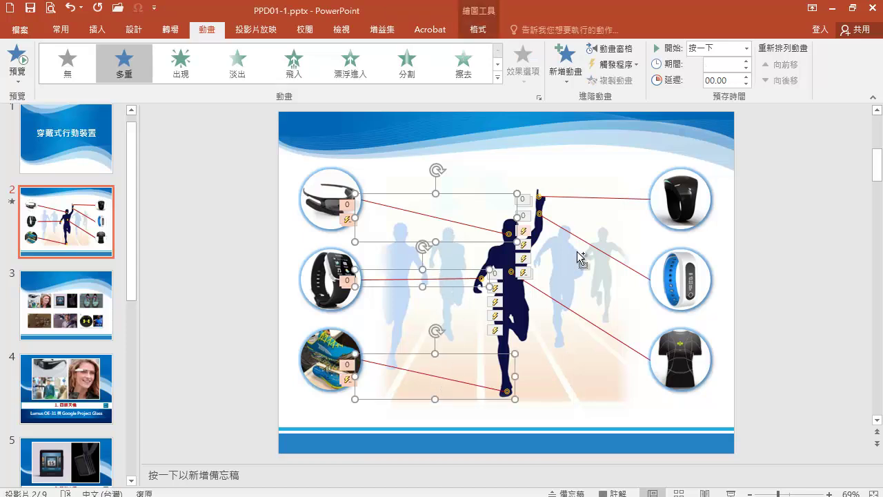
ctrl+click(602, 198)
ctrl+click(601, 327)
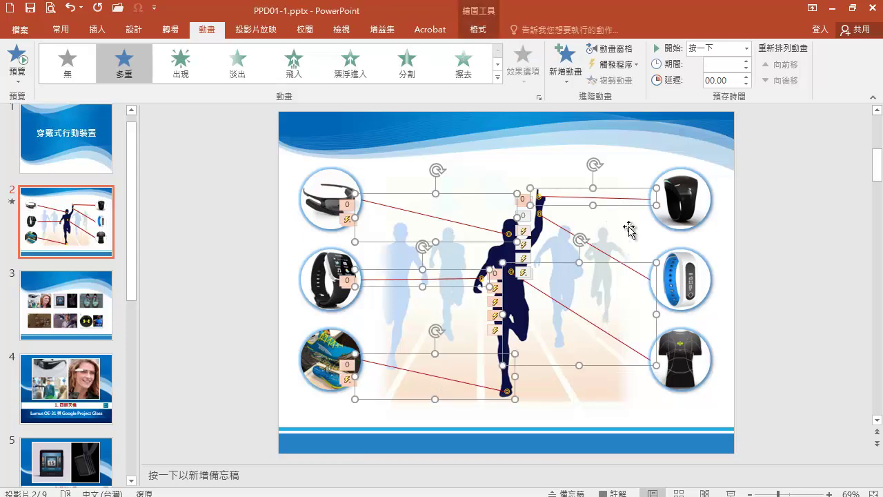
click(572, 86)
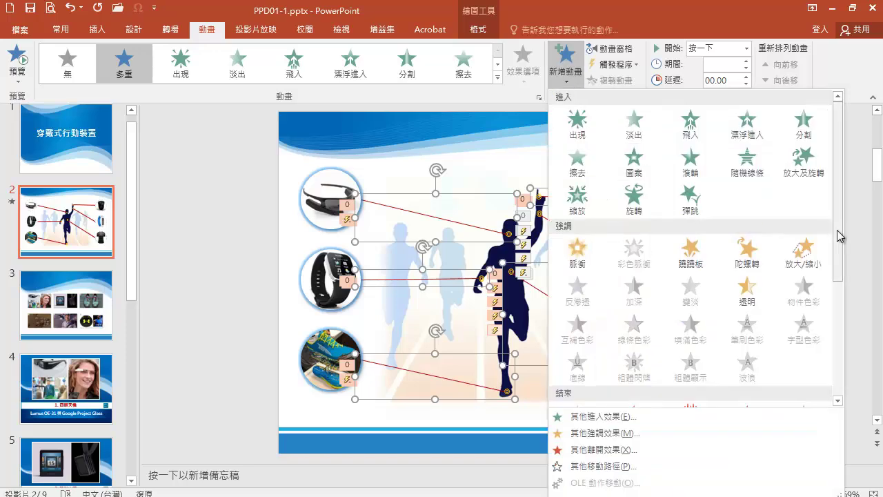
scroll(838, 256, down, 3)
click(582, 322)
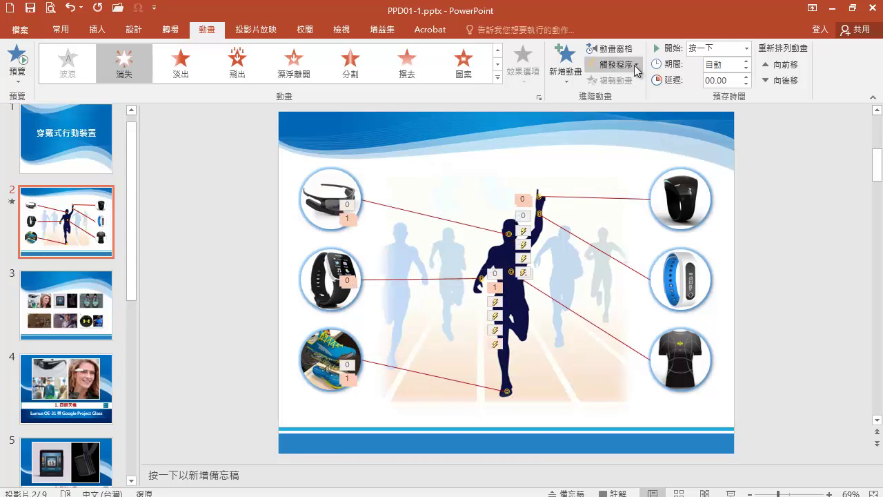
- Trigger those Disappear exits by clicking 智慧手環圖, starting With Previous
click(634, 65)
mouse_move(634, 79)
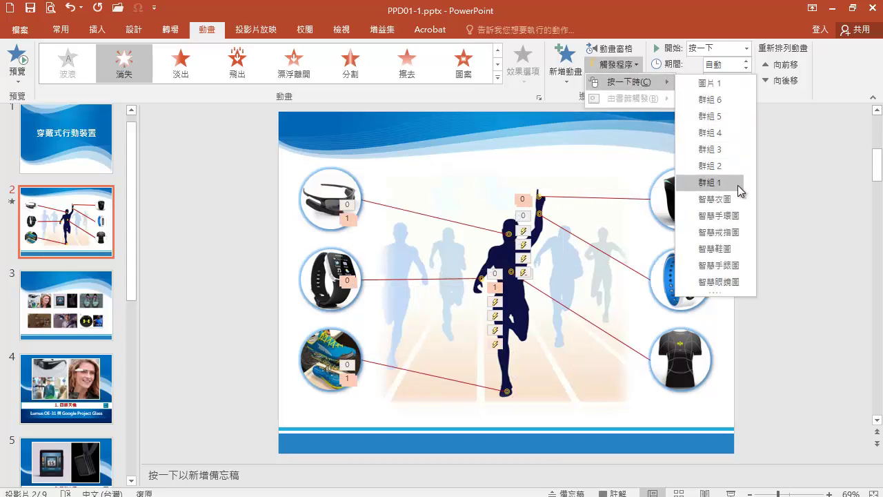
click(733, 214)
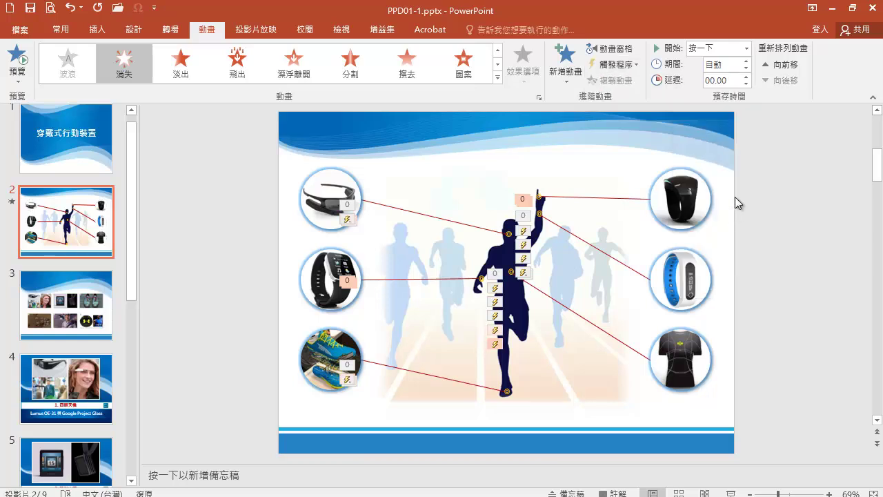
click(746, 48)
click(721, 75)
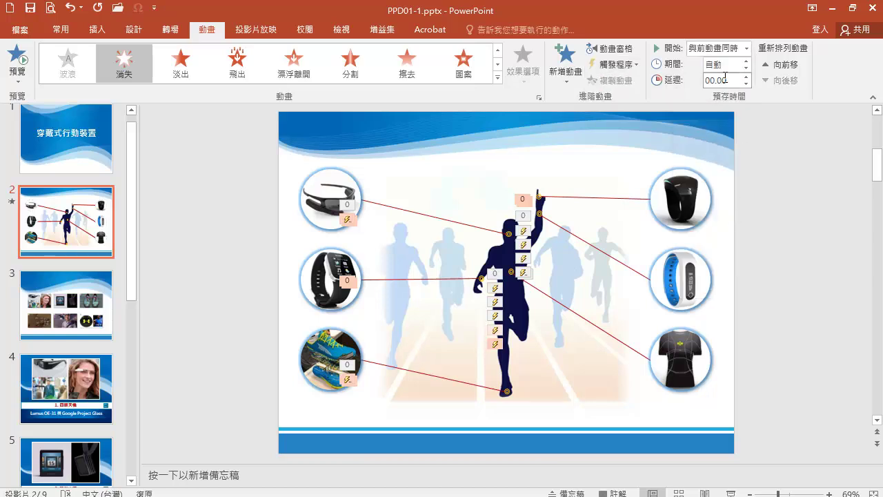
click(587, 321)
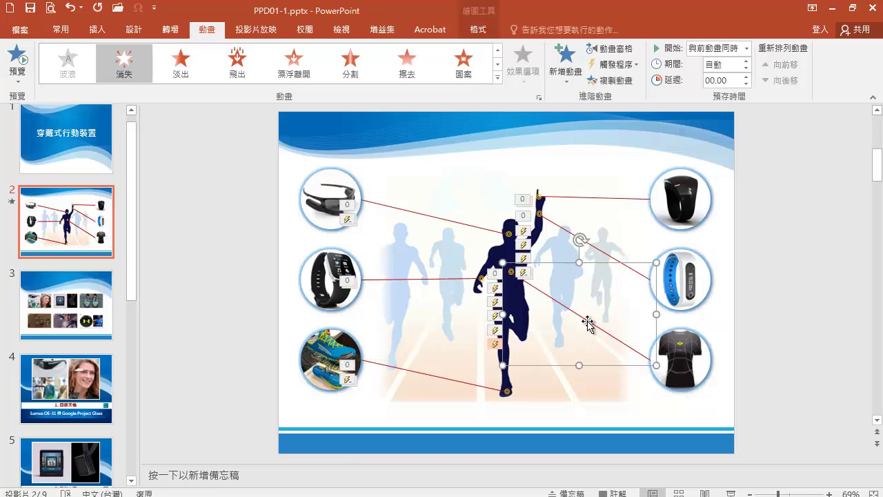
- Give the shirt line a Wipe entrance from the right, triggered by clicking 智慧衣圖
click(573, 87)
click(577, 156)
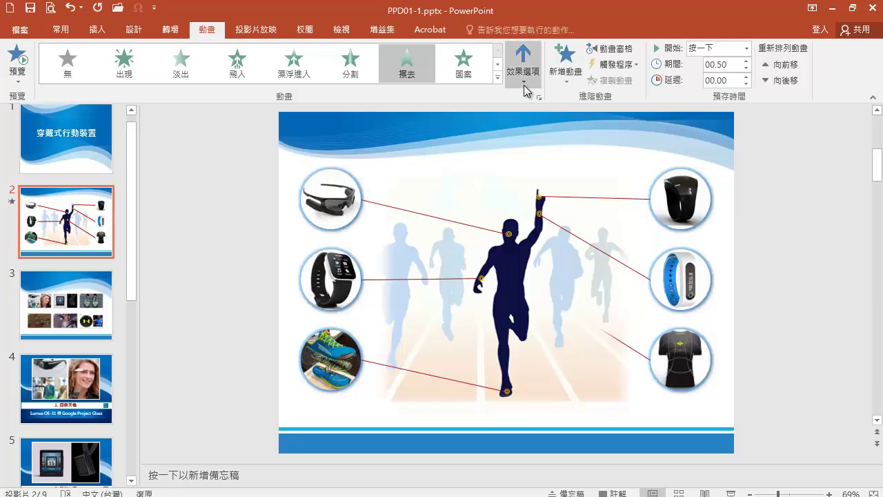
click(524, 85)
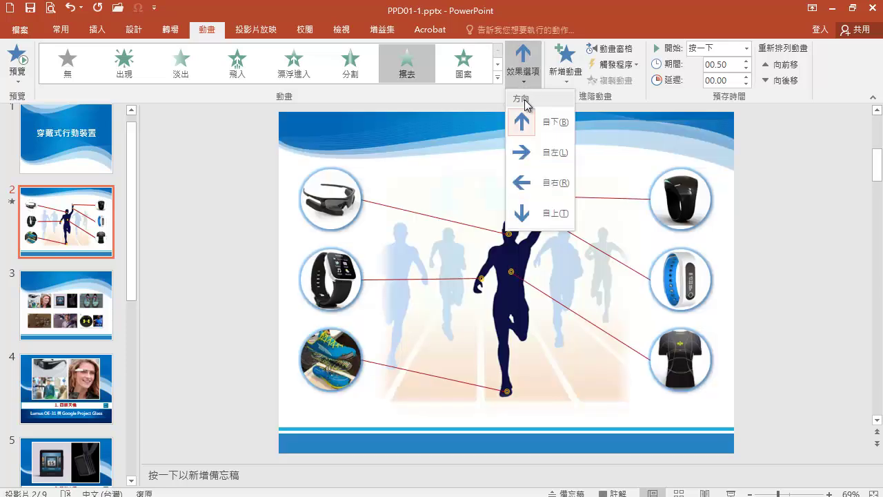
click(546, 184)
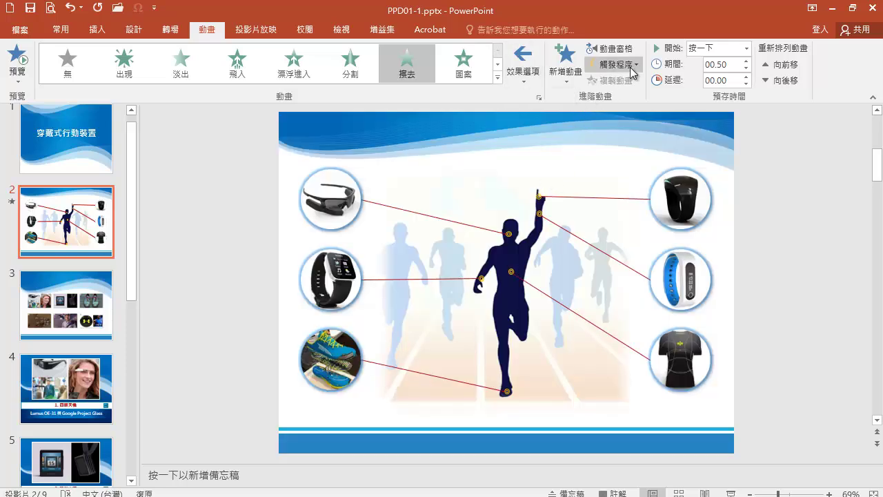
click(633, 65)
mouse_move(637, 79)
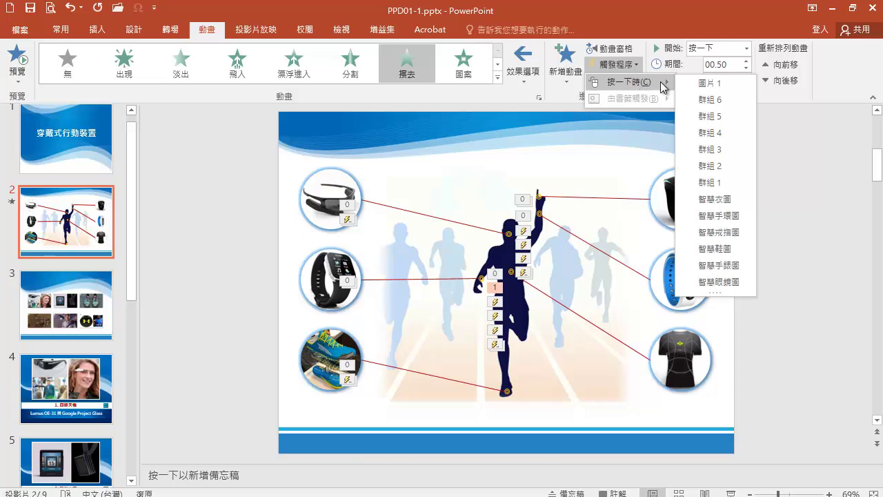
click(717, 199)
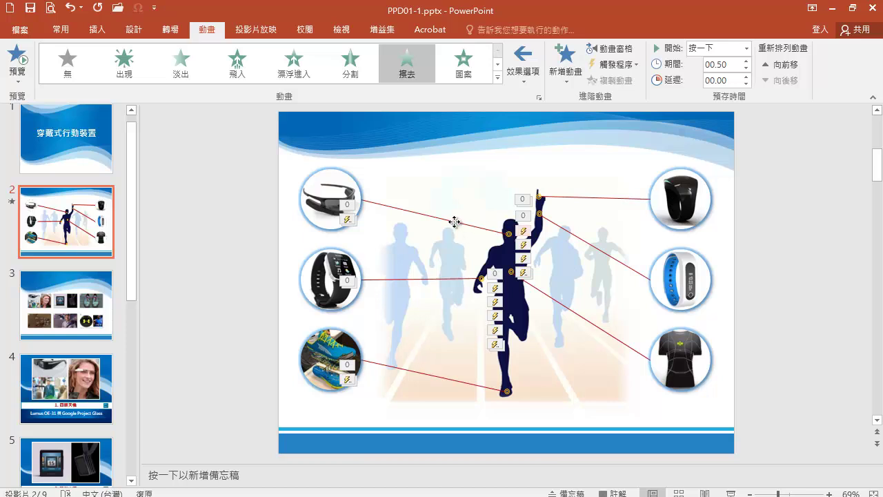
shift+click(449, 279)
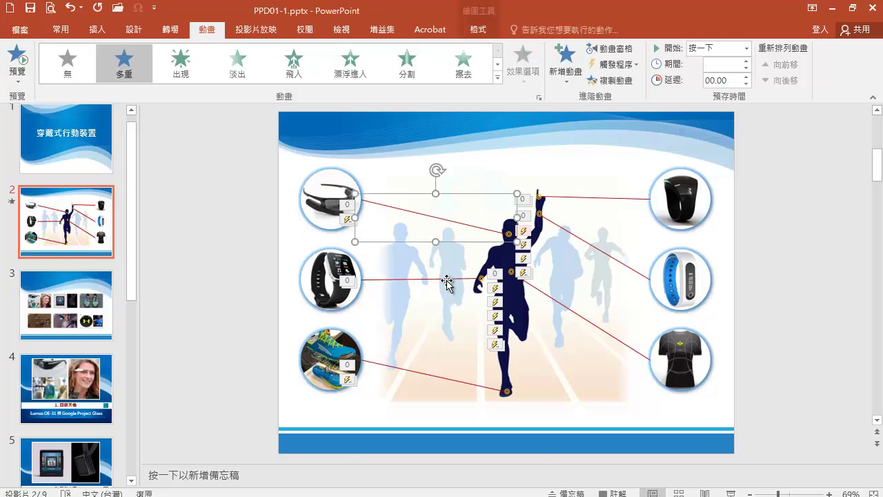
- Add the shoe, ring and band lines to the selection and give them a Disappear exit
shift+click(437, 374)
shift+click(611, 198)
shift+click(609, 255)
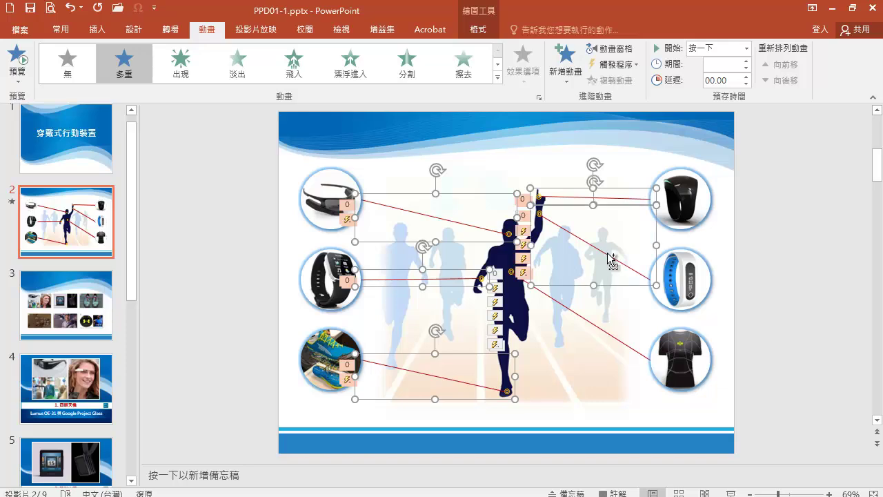
click(564, 80)
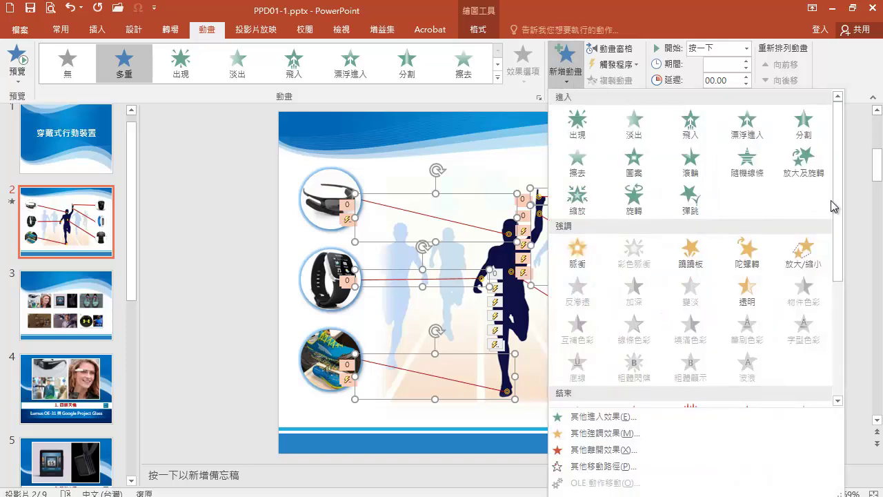
scroll(831, 200, down, 5)
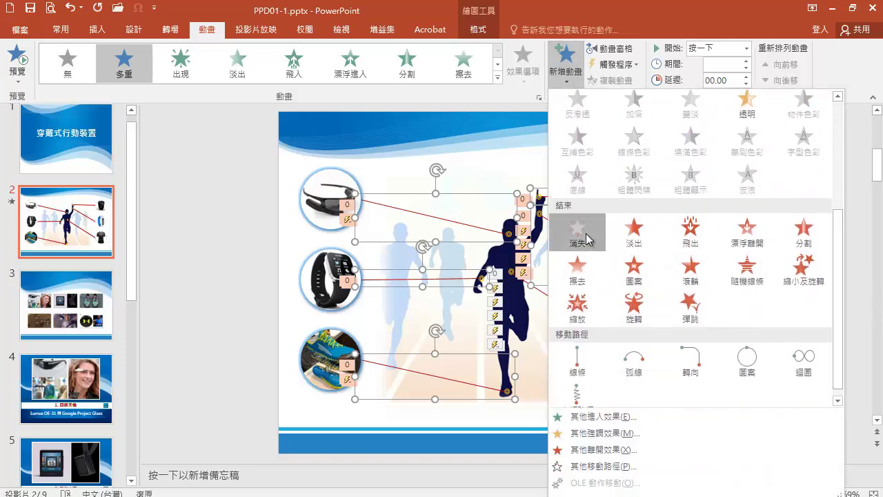
click(586, 231)
- Trigger the Disappear exits by clicking 智慧衣圖, starting With Previous
click(634, 65)
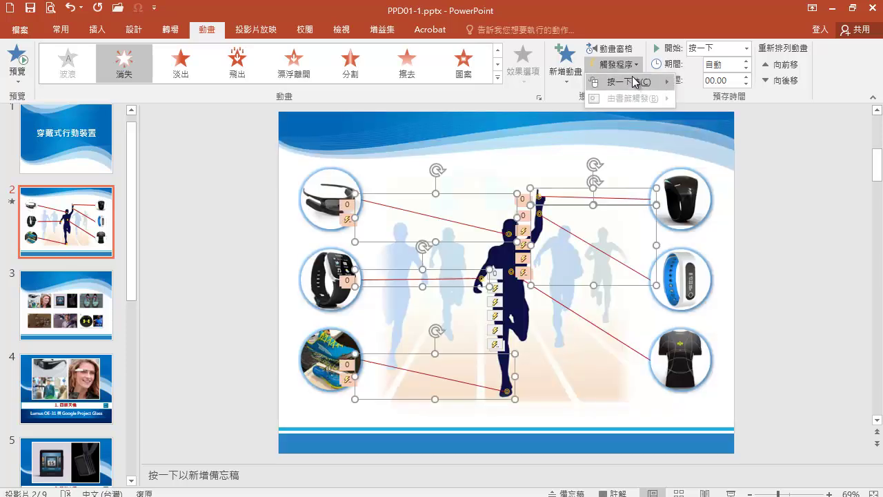
mouse_move(631, 80)
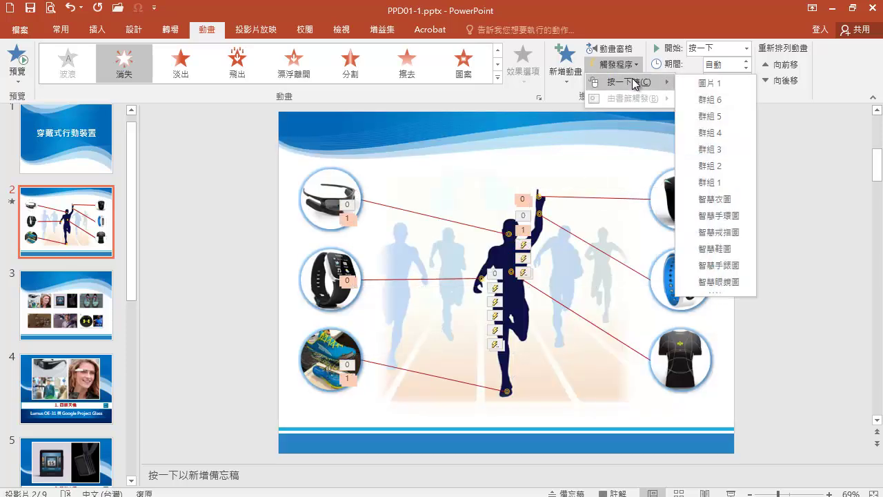
click(736, 199)
click(745, 49)
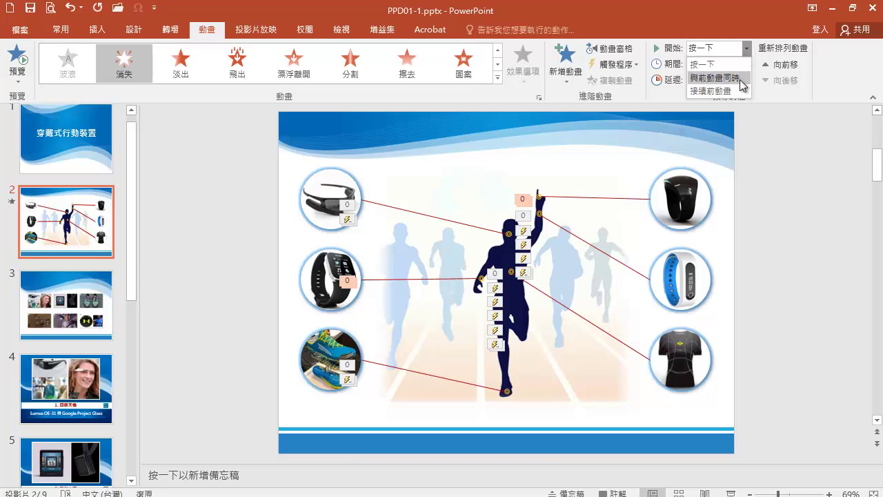
click(734, 78)
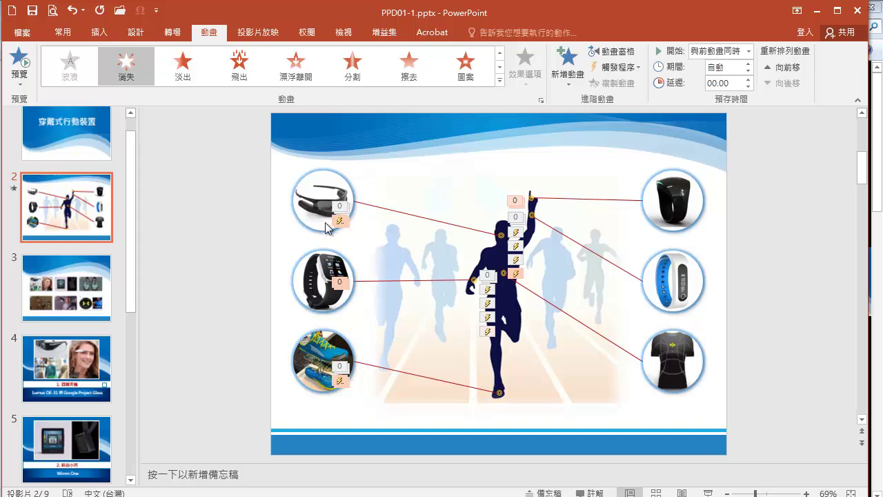
- On slide 3, hyperlink the first picture to slide 4 '1. 四眼天機'
click(101, 287)
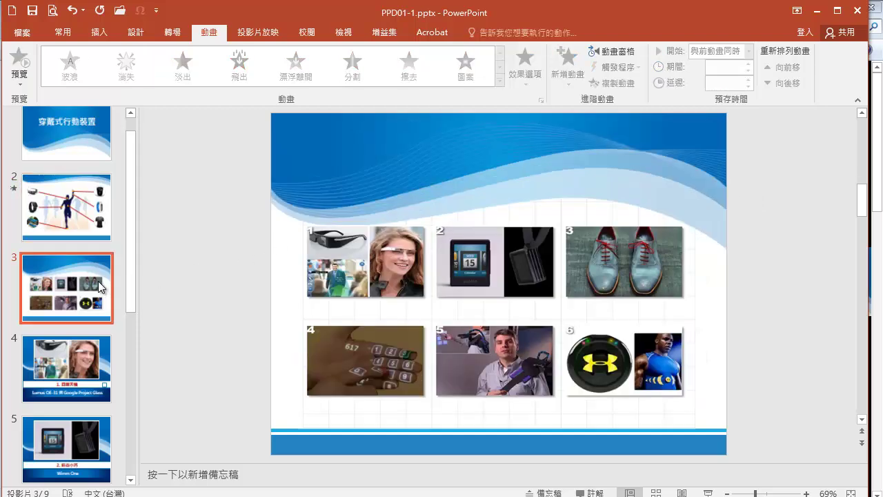
click(368, 260)
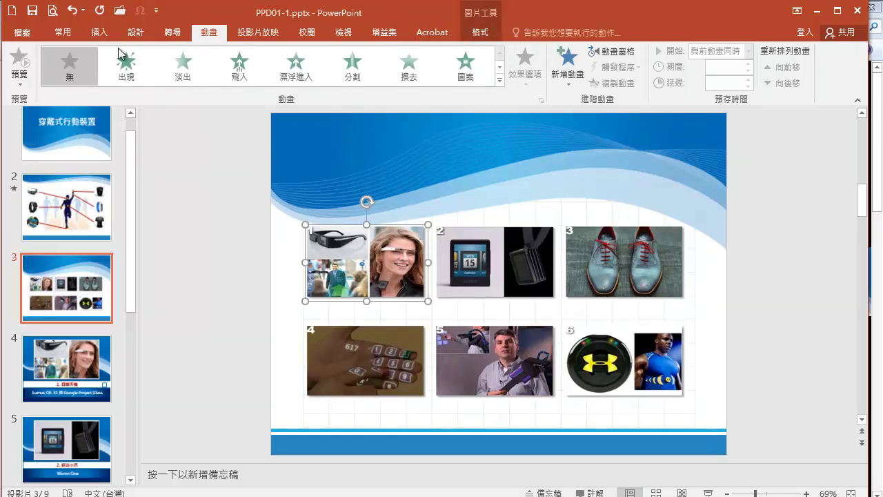
click(103, 35)
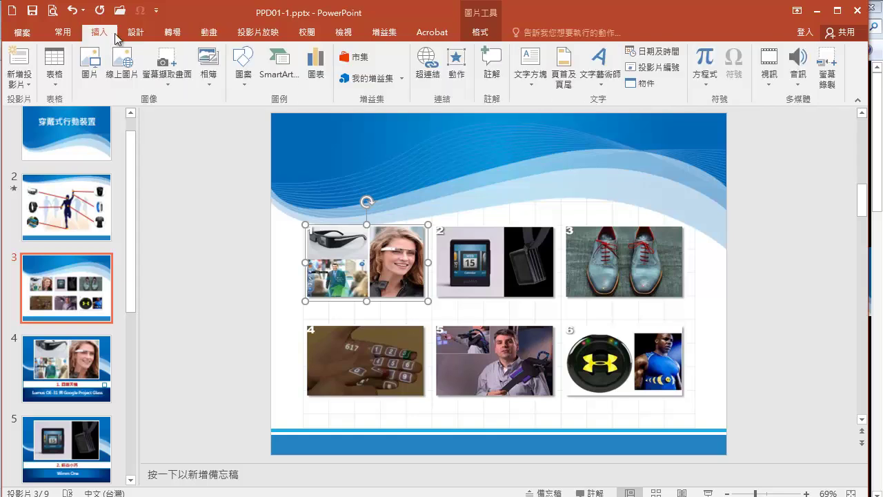
click(425, 61)
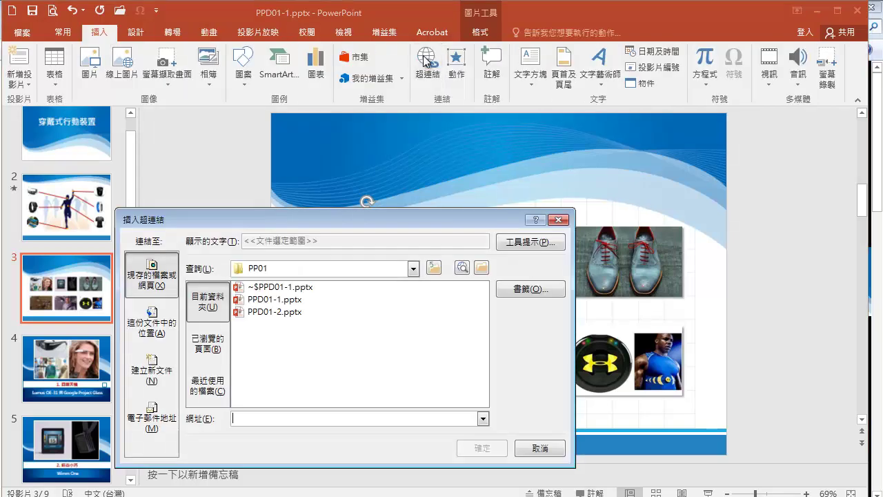
click(164, 335)
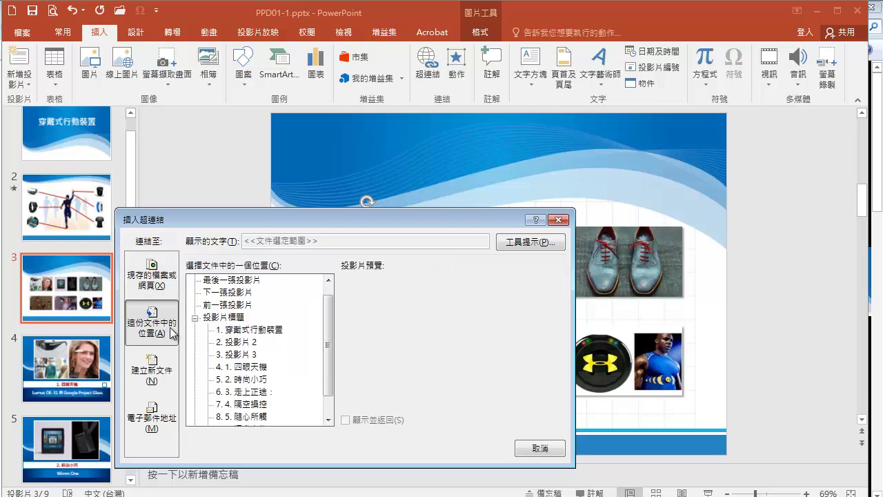
click(252, 371)
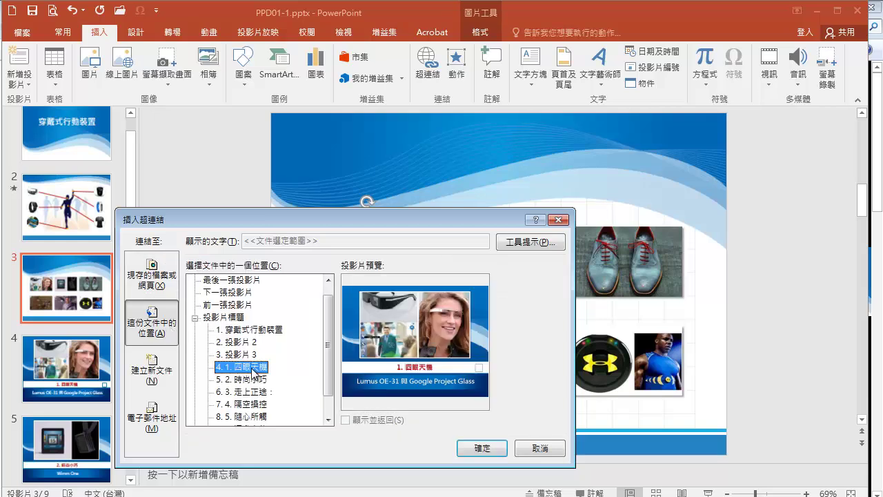
click(482, 449)
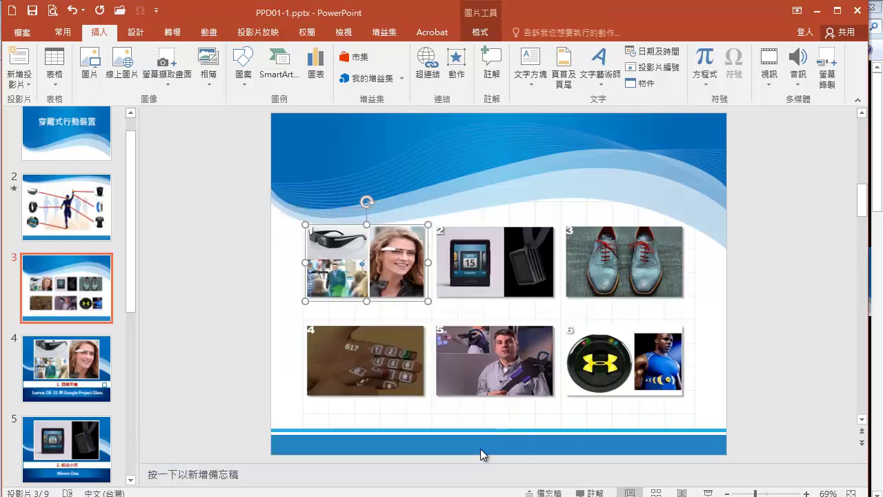
- Hyperlink the second and third pictures to slides 5 '2. 時尚小巧' and 6 '3. 走上正途'
click(500, 256)
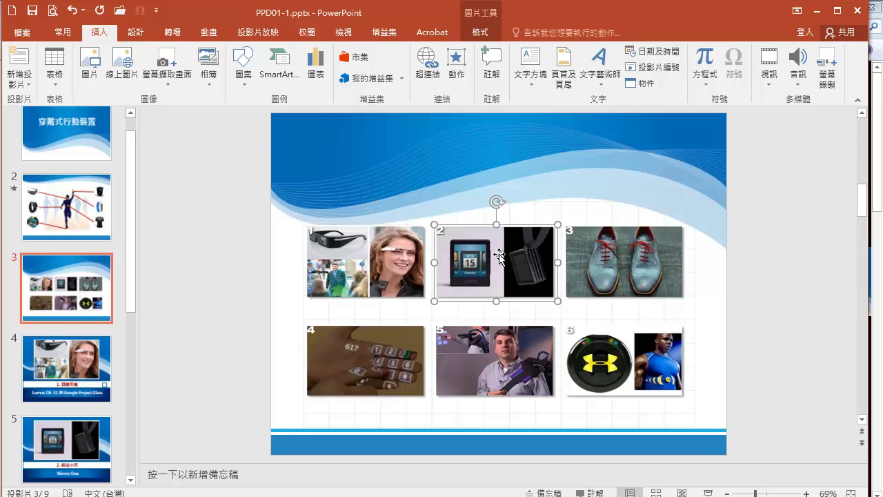
click(417, 75)
click(237, 379)
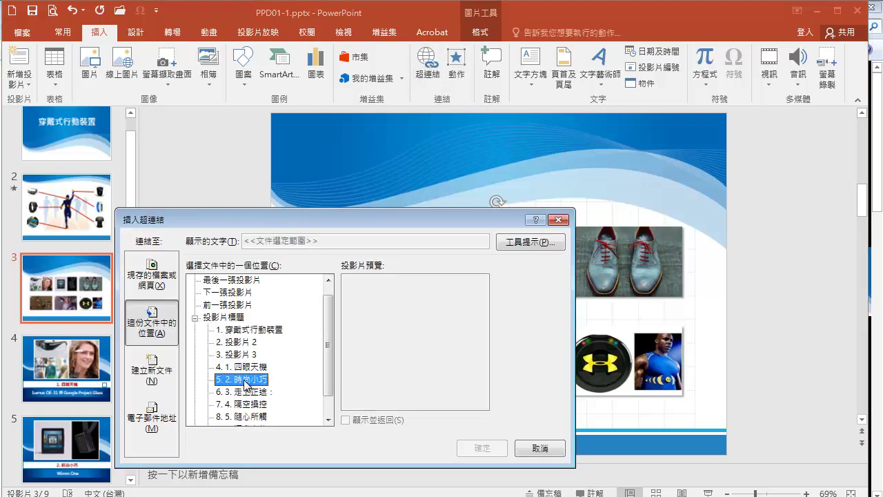
click(482, 448)
click(611, 265)
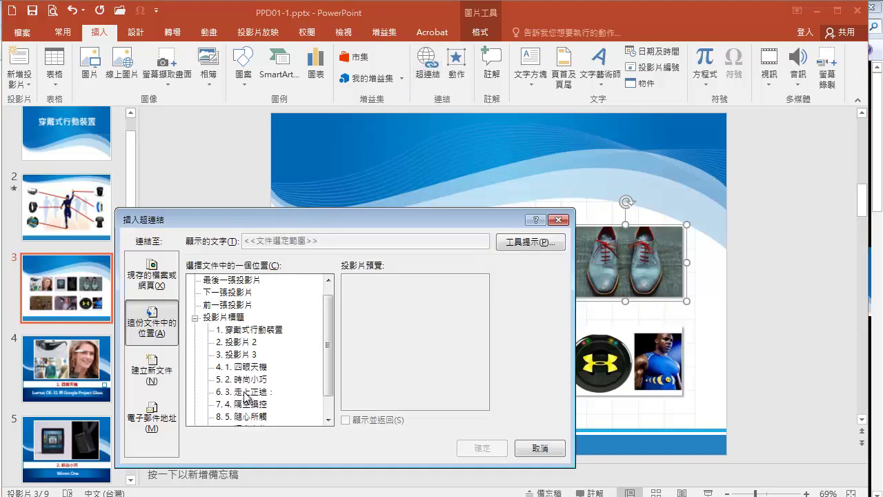
click(244, 391)
click(482, 448)
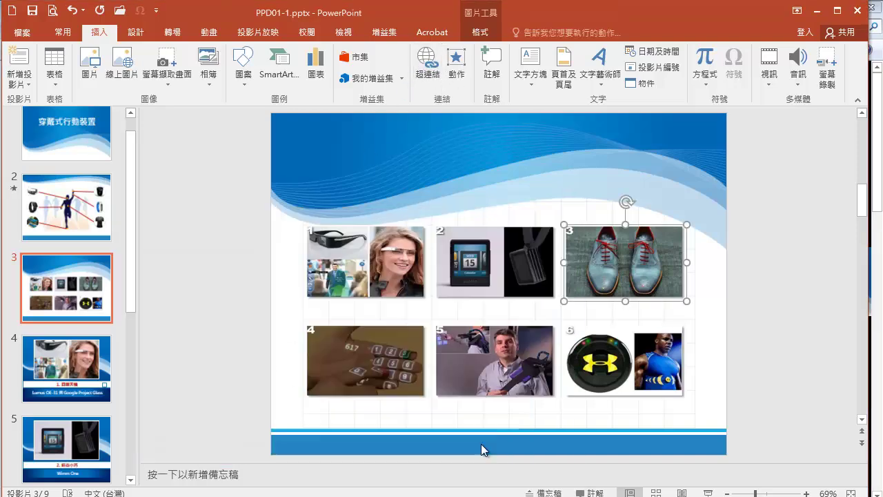
- Hyperlink the fourth and fifth pictures to slides 7 '4. 隔空操控' and 8 '5. 隨心所觸'
click(394, 368)
click(427, 67)
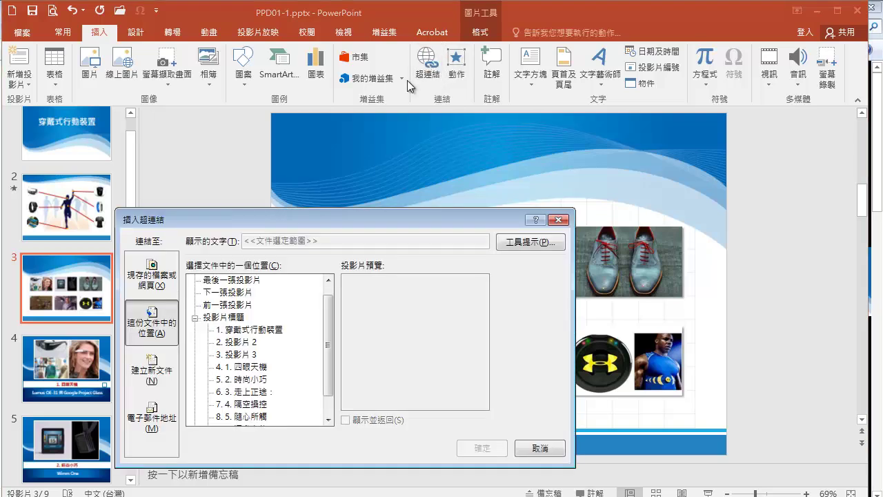
click(242, 404)
click(483, 448)
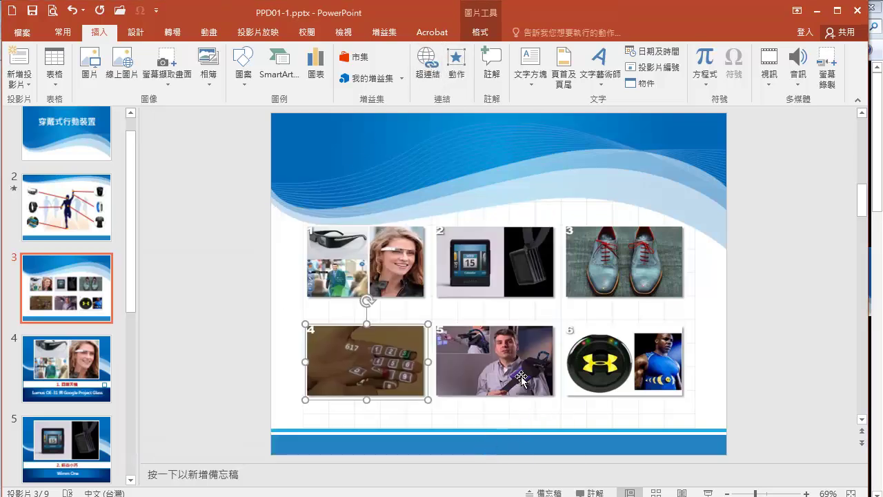
click(521, 378)
click(427, 68)
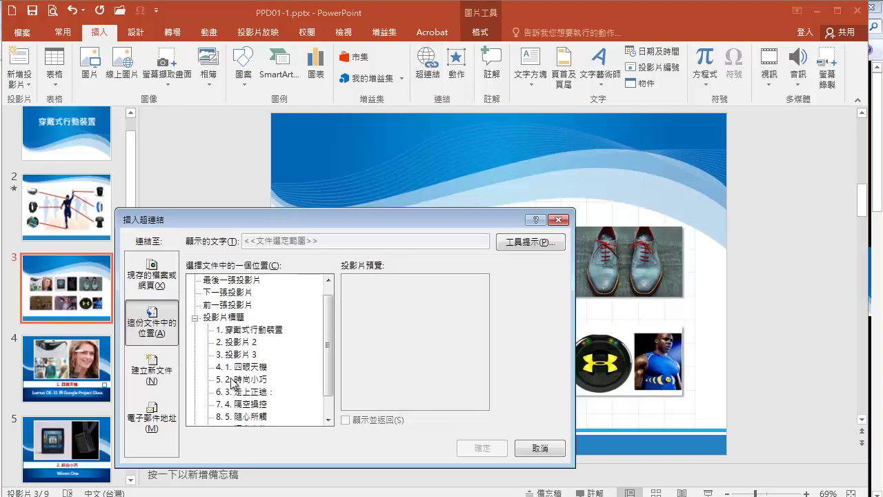
click(241, 417)
click(469, 448)
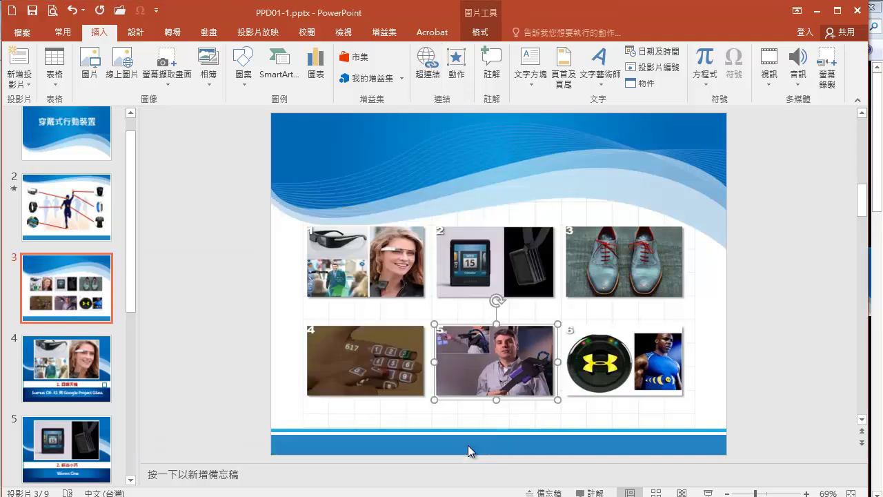
- Hyperlink the sixth picture to slide 9 '6. 運動良伴'
click(621, 377)
click(427, 69)
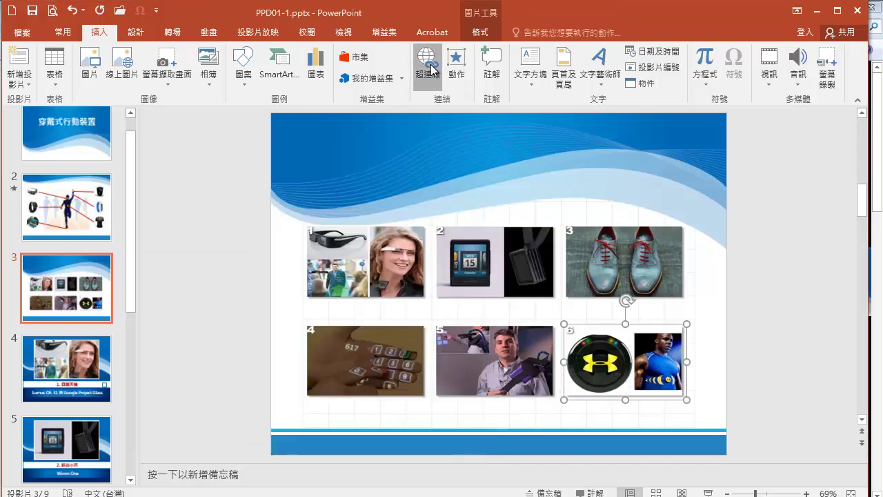
scroll(327, 387, down, 1)
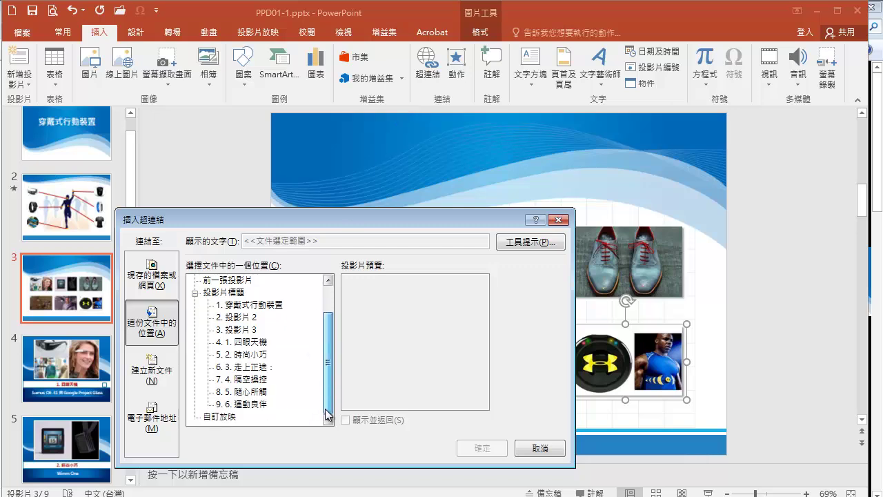
click(248, 403)
click(483, 448)
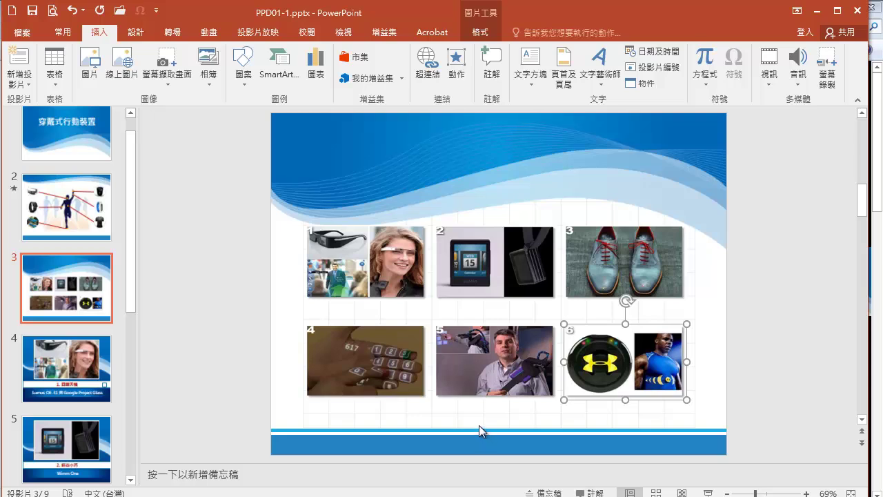
- Convert the small box beside slide 4's title into a Back action button
click(106, 338)
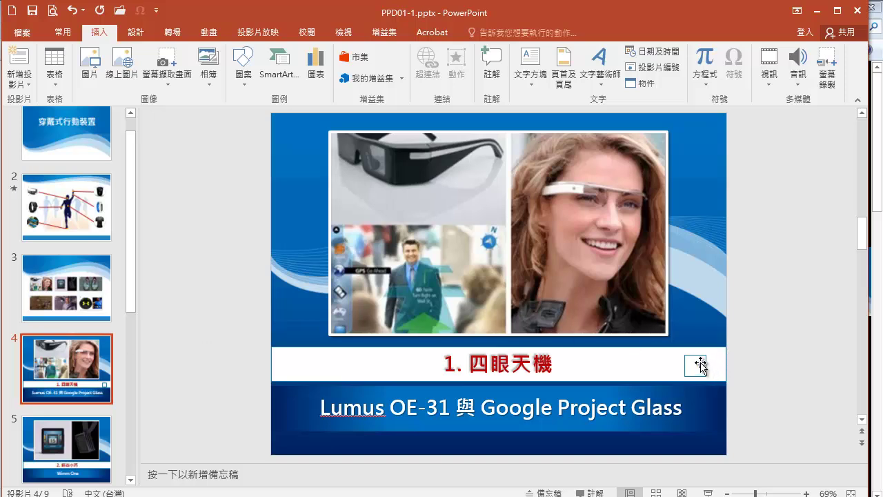
click(700, 366)
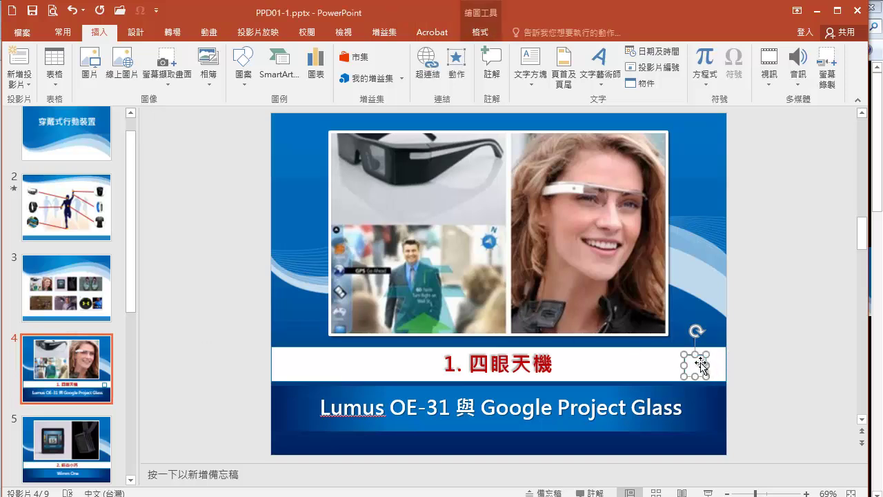
click(480, 33)
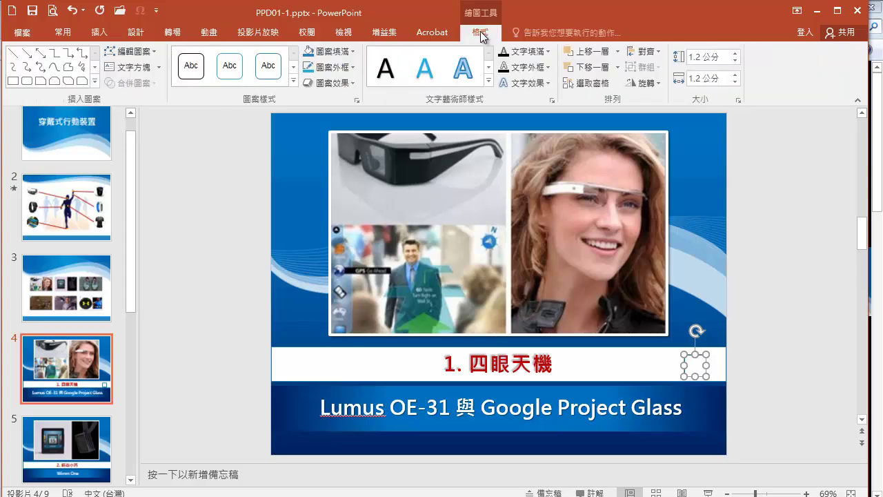
click(154, 52)
mouse_move(162, 69)
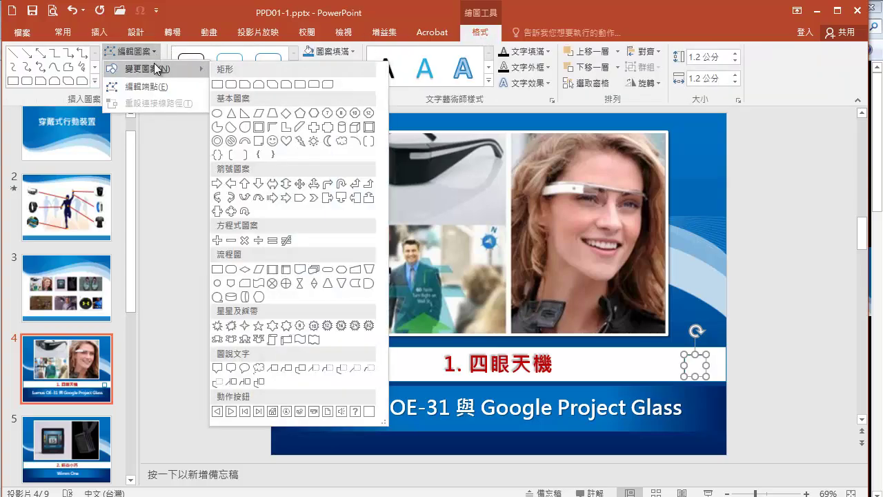
click(217, 413)
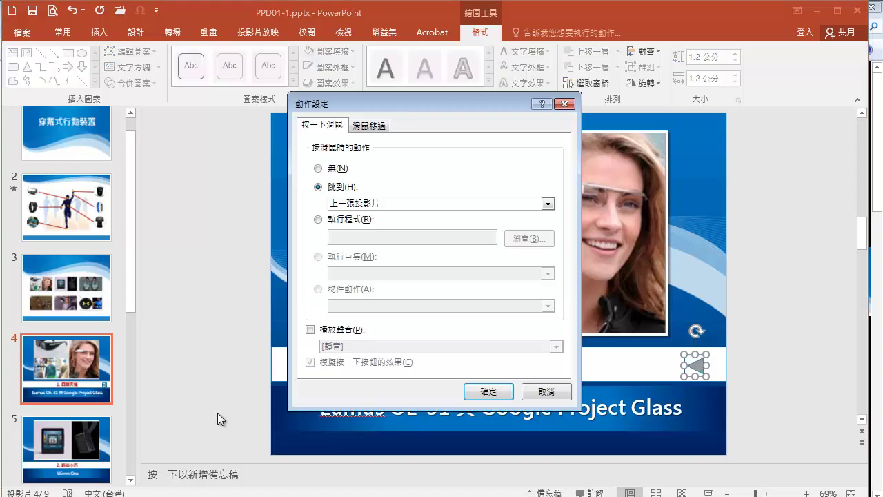
click(319, 168)
- Set the button's Mouse Over action to hyperlink to slide 3
click(377, 127)
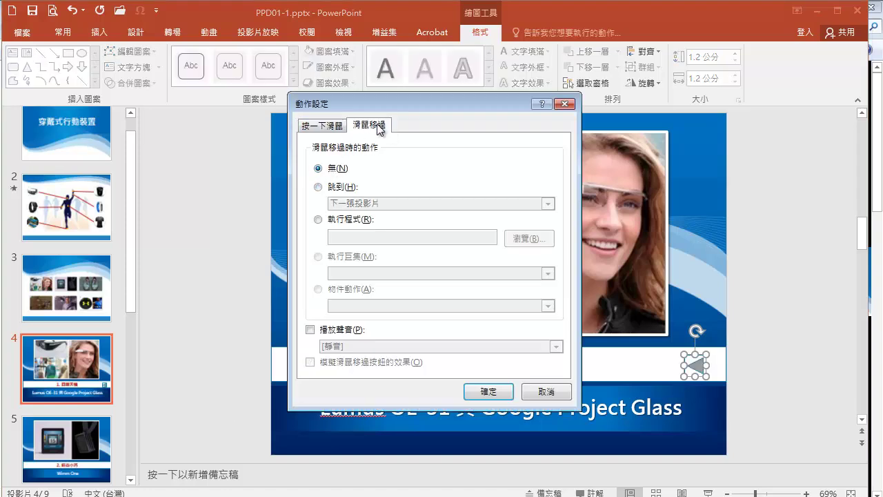
click(319, 188)
click(550, 204)
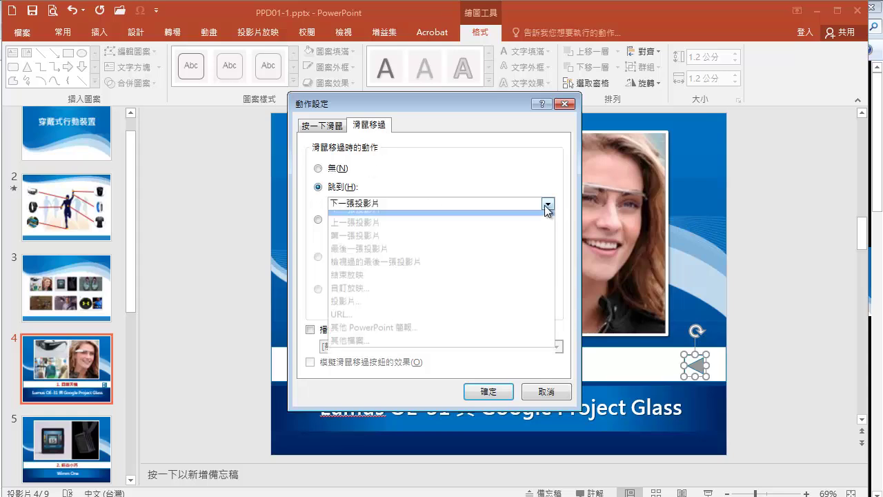
click(349, 309)
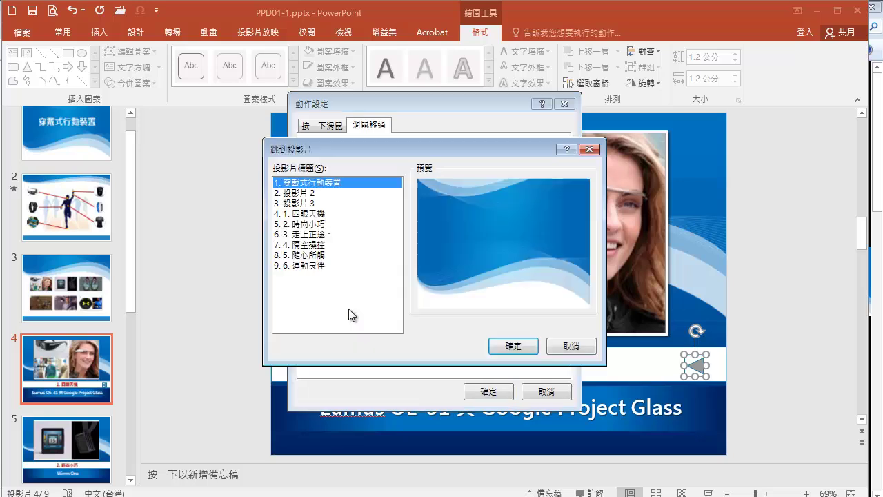
click(303, 203)
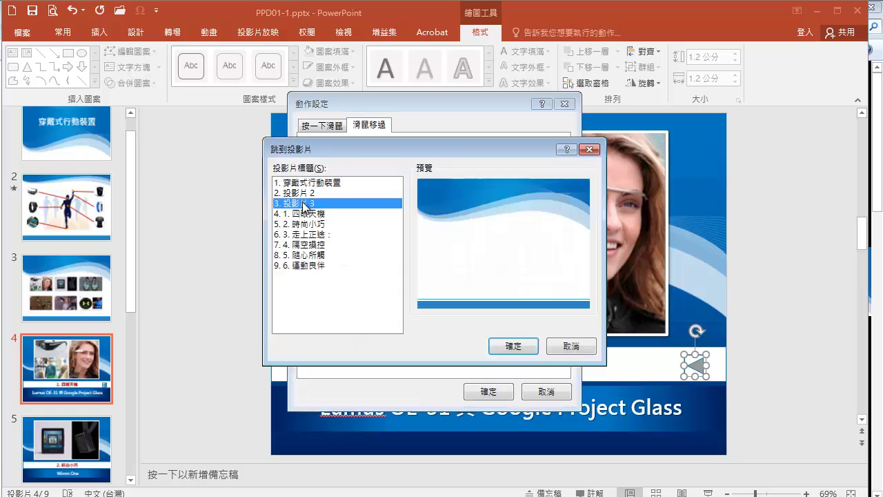
click(516, 344)
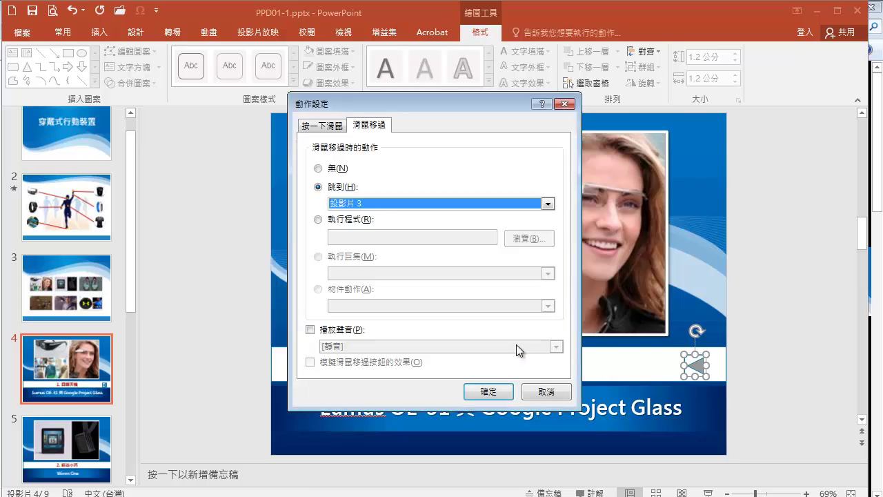
click(497, 392)
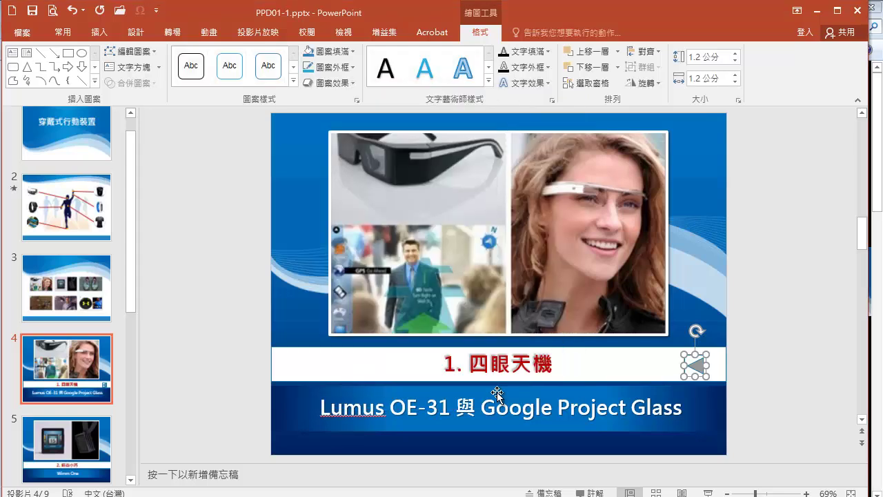
- Give the arrow button a blue Colored Fill shape style and copy it
click(294, 83)
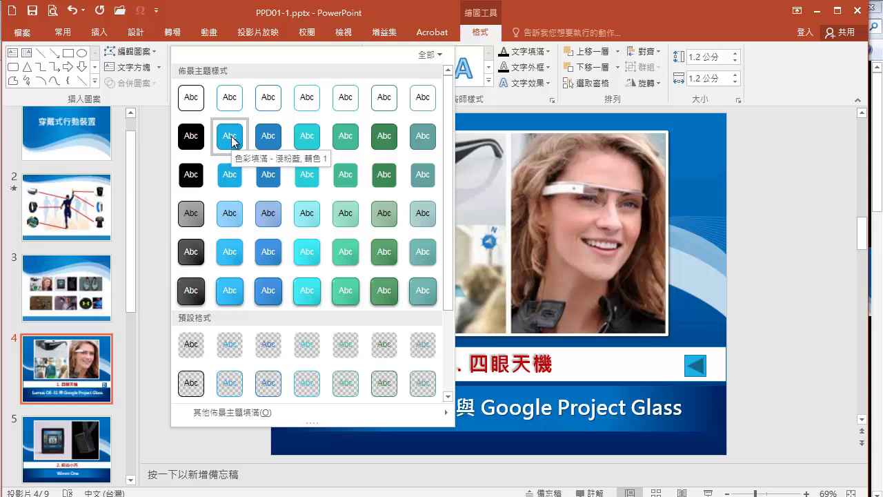
click(232, 141)
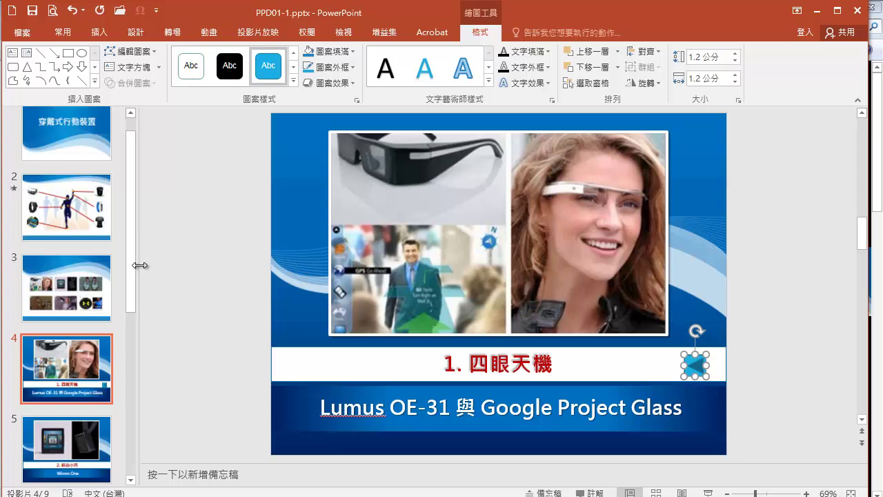
drag(140, 265, 86, 269)
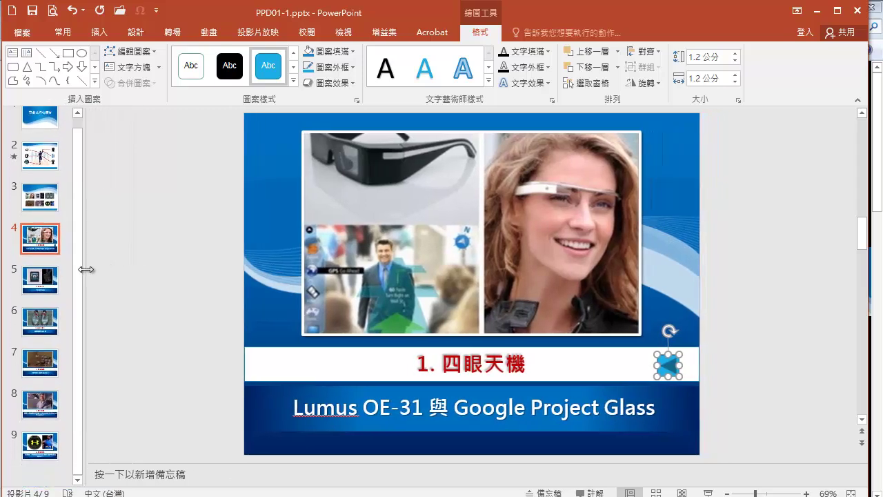
click(68, 31)
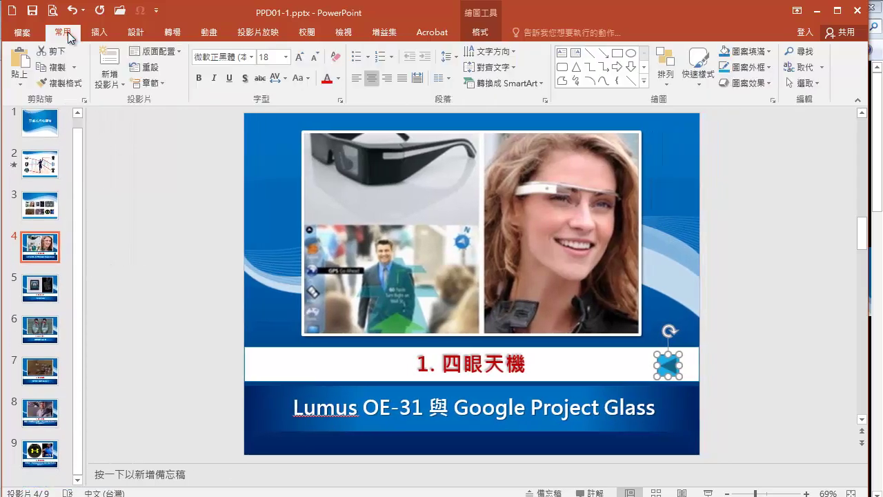
click(58, 70)
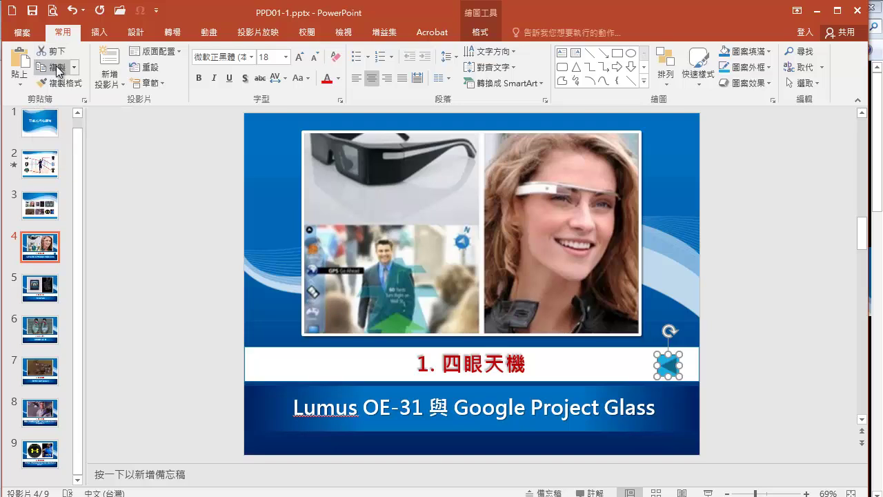
- Paste the blue back button onto slides 5 through 9
click(49, 293)
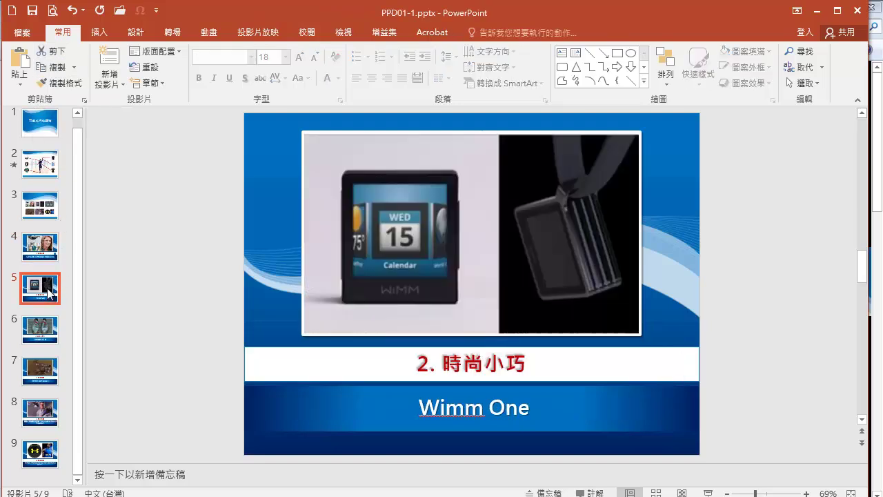
click(20, 76)
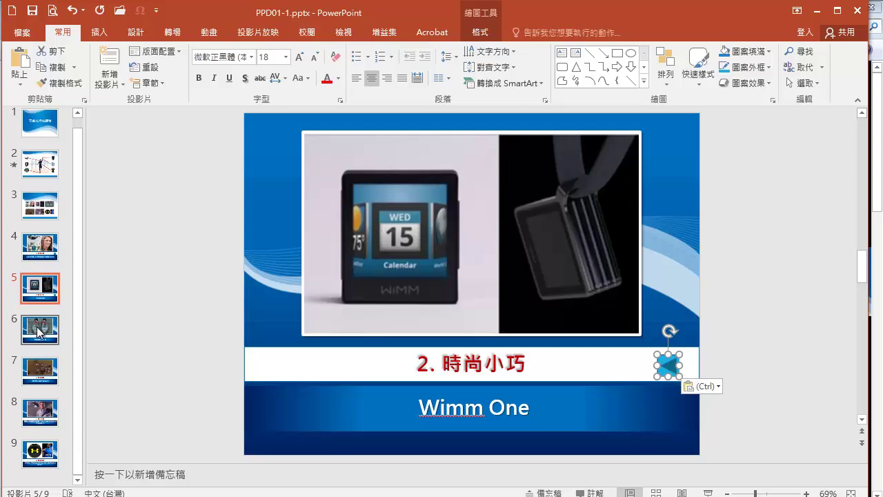
key(Page_Down)
click(19, 69)
key(Page_Down)
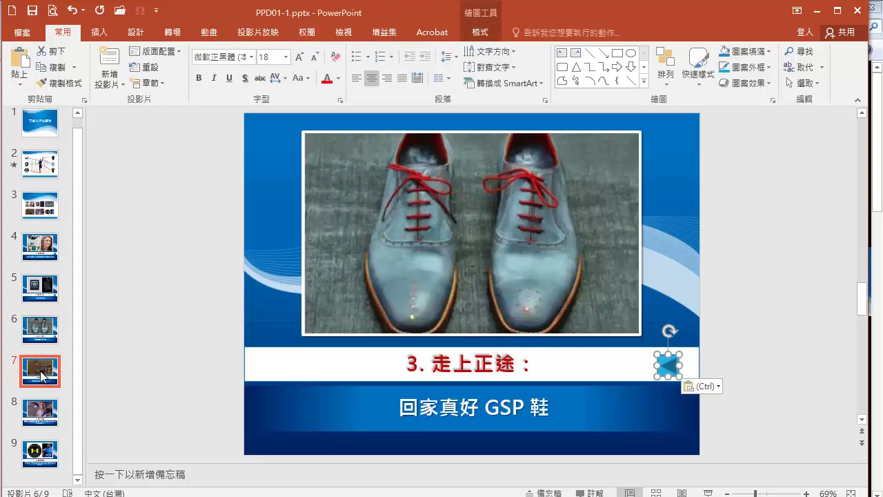
click(20, 69)
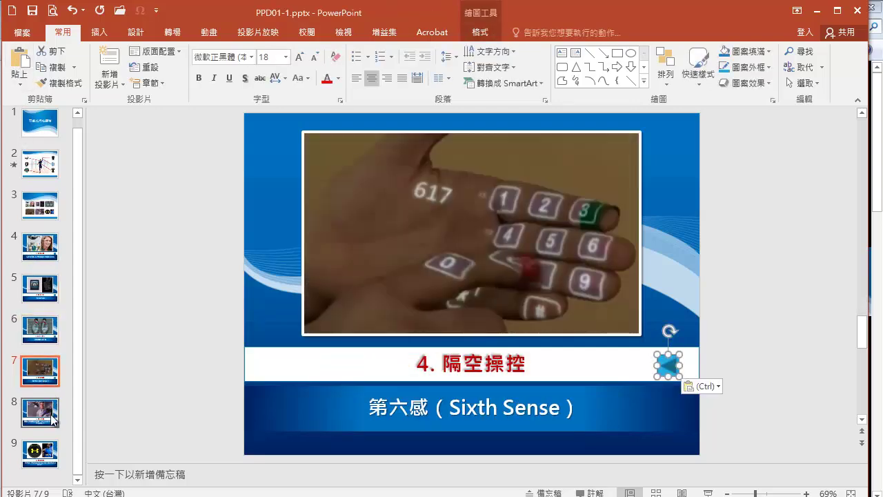
key(Page_Down)
click(23, 64)
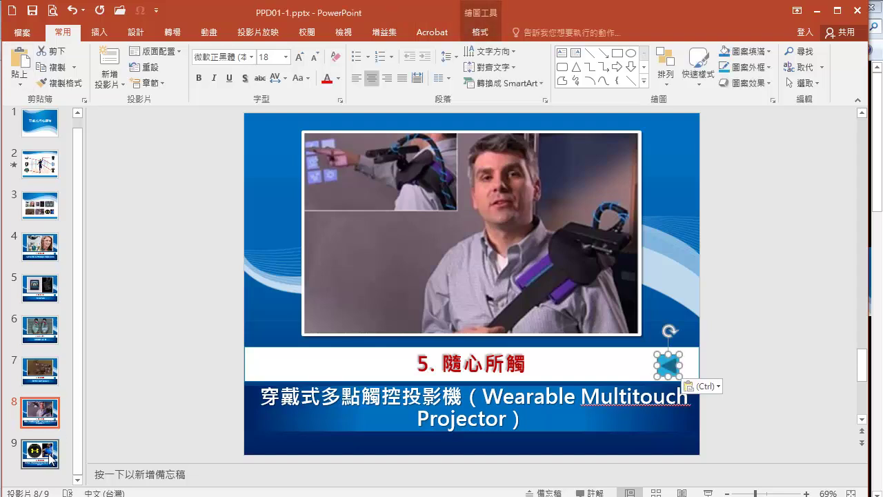
key(Page_Down)
click(19, 66)
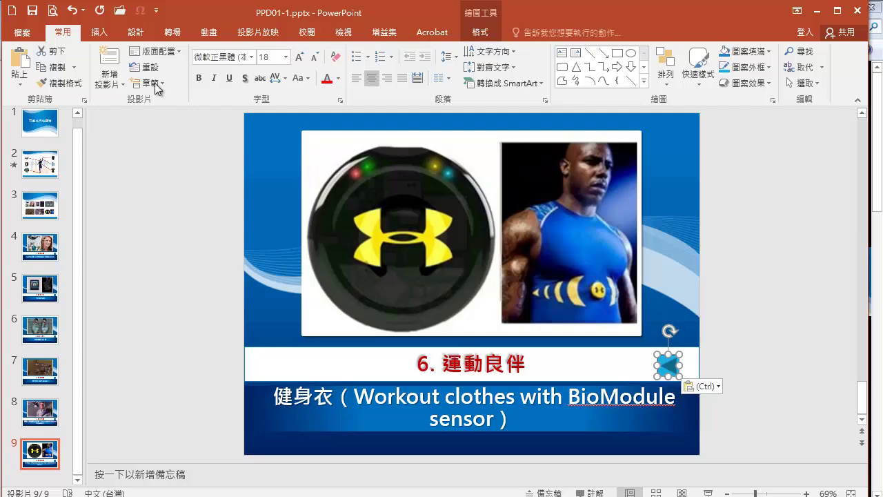
click(22, 33)
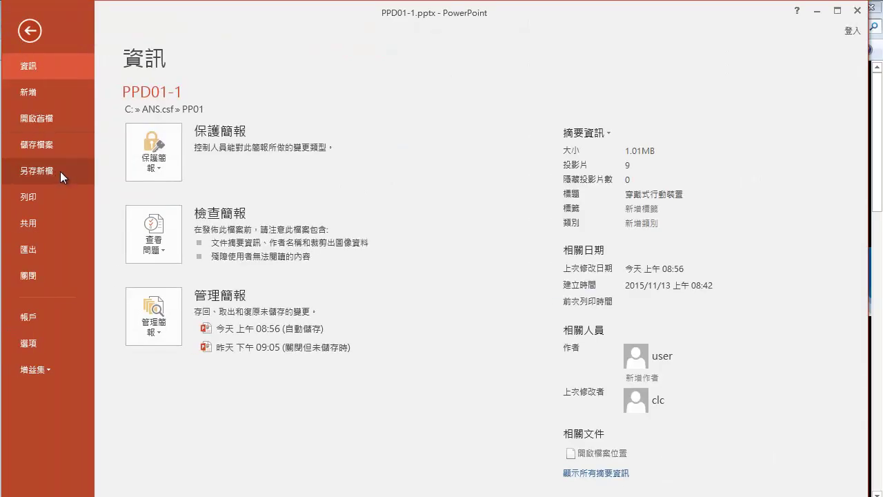
- Save the presentation as PPA01.pptx in the PP01 folder
click(60, 171)
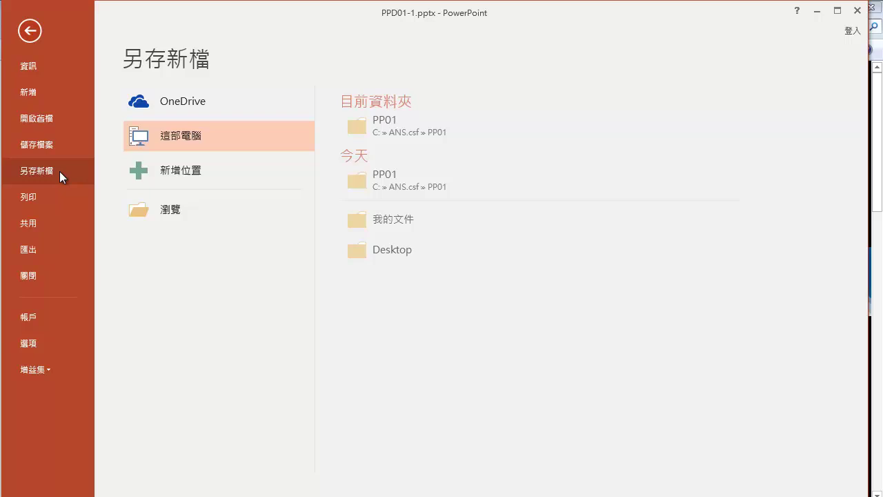
click(436, 135)
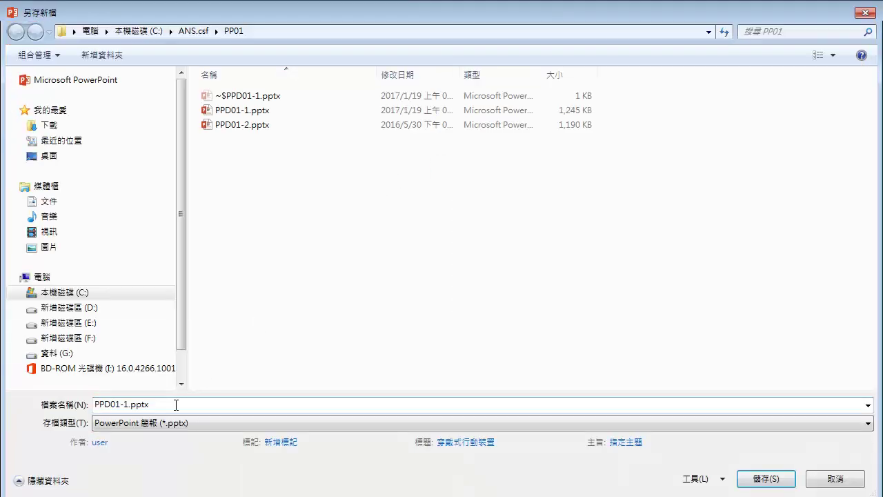
text(P)
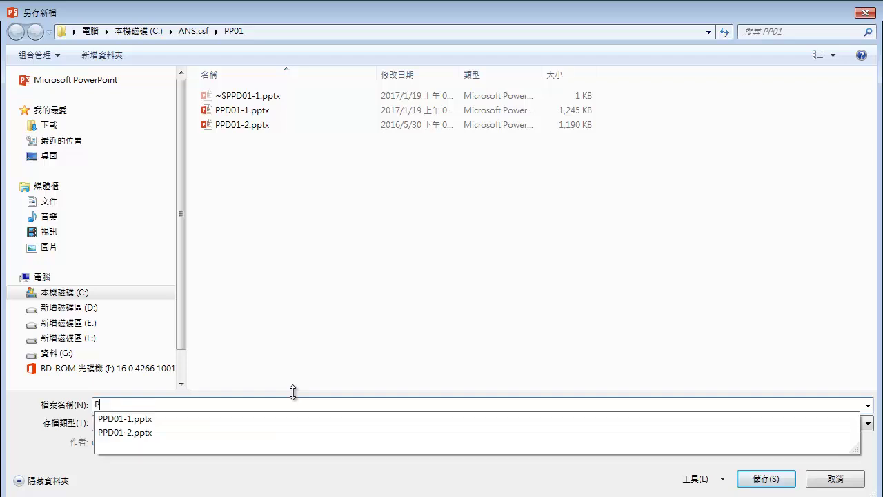
text(PA01)
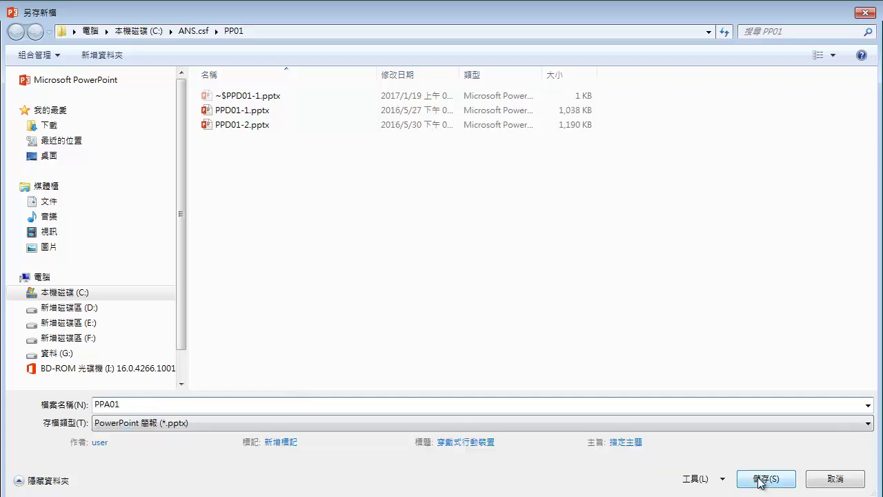
click(760, 481)
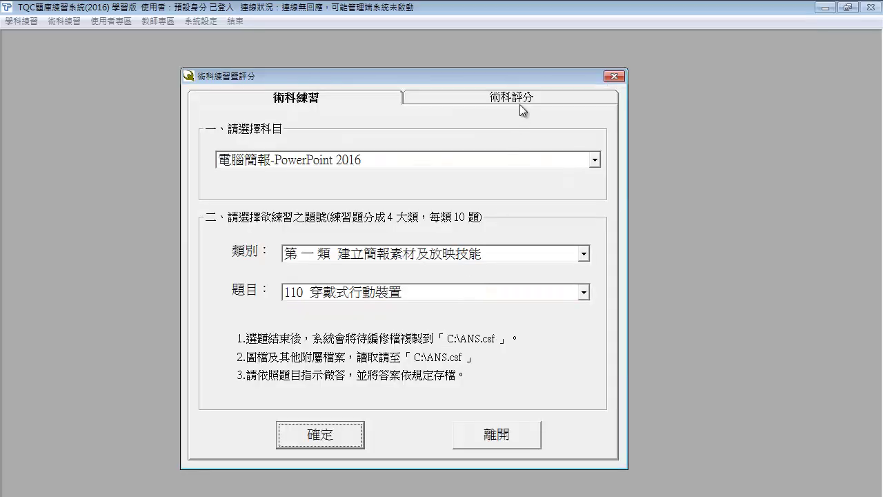
- Grade the PowerPoint 2016 question 110 (穿戴式行動裝置) answer in the 術科評分 tab
click(520, 102)
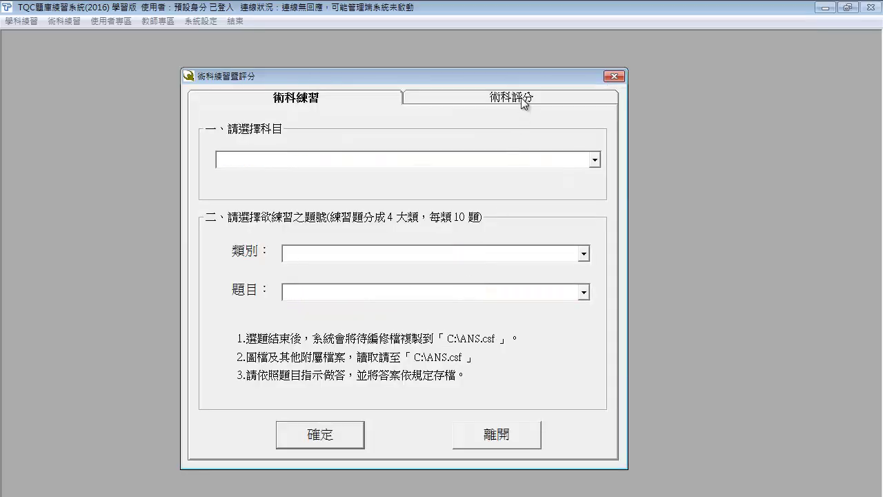
click(343, 438)
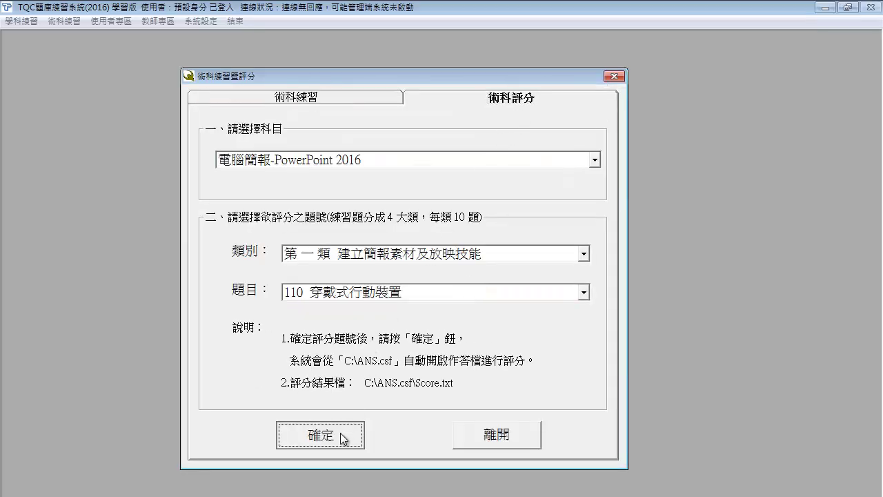